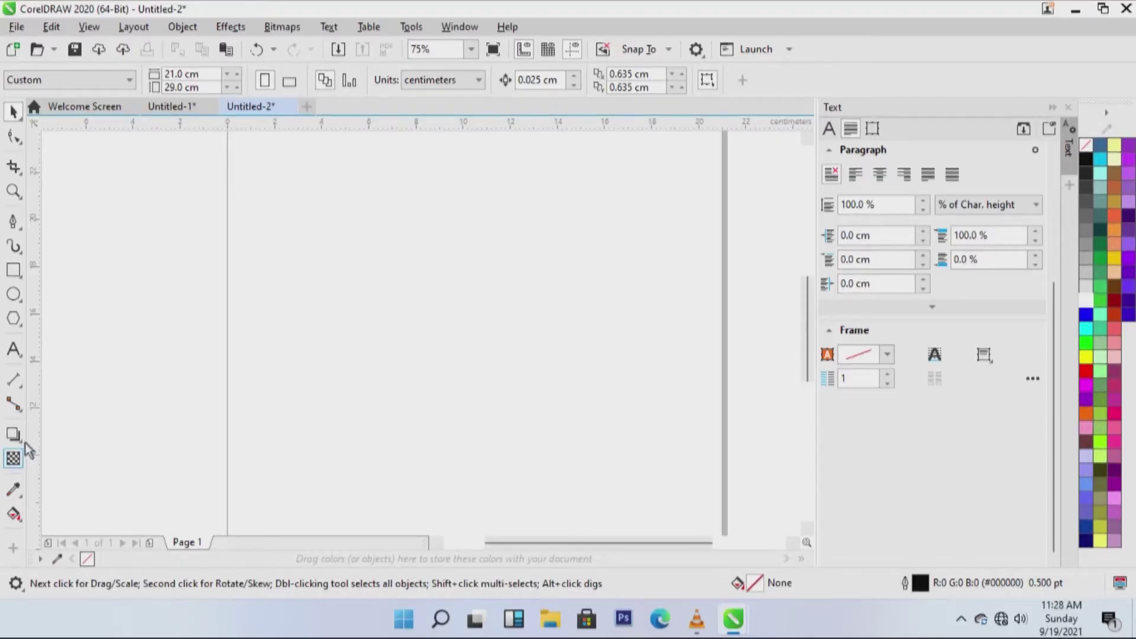
- Draw a circle in the upper middle of the page and set its size to 10 × 10 cm
left_click(13, 294)
left_click_drag(359, 240, 489, 372)
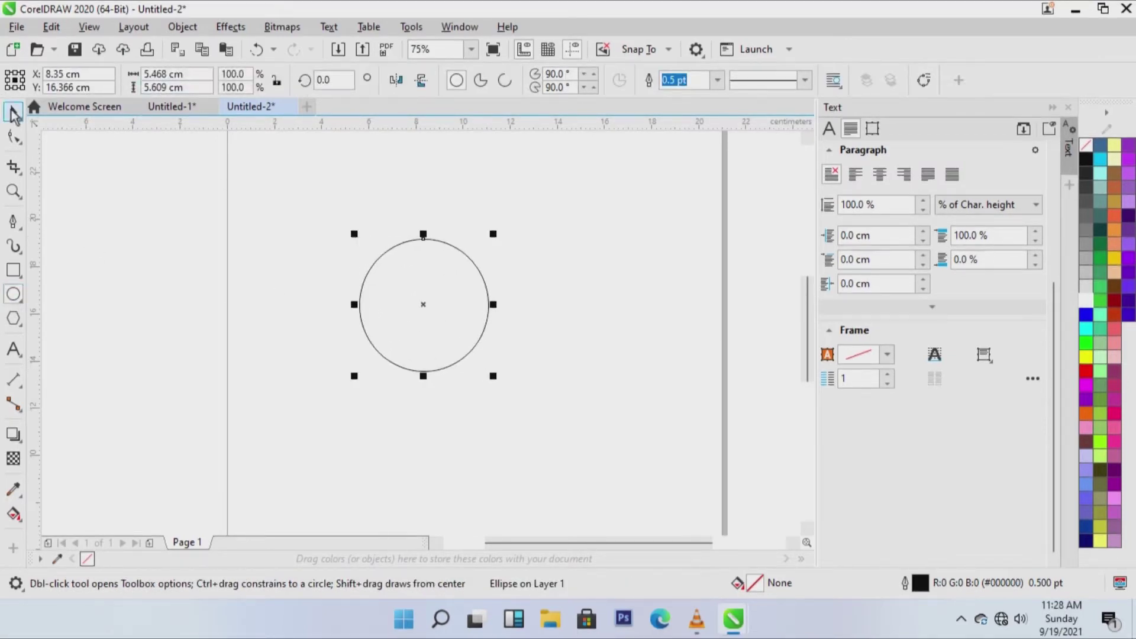
left_click(13, 112)
left_click_drag(184, 74, 152, 75)
type("10")
double_click(190, 89)
type("10")
key("Return")
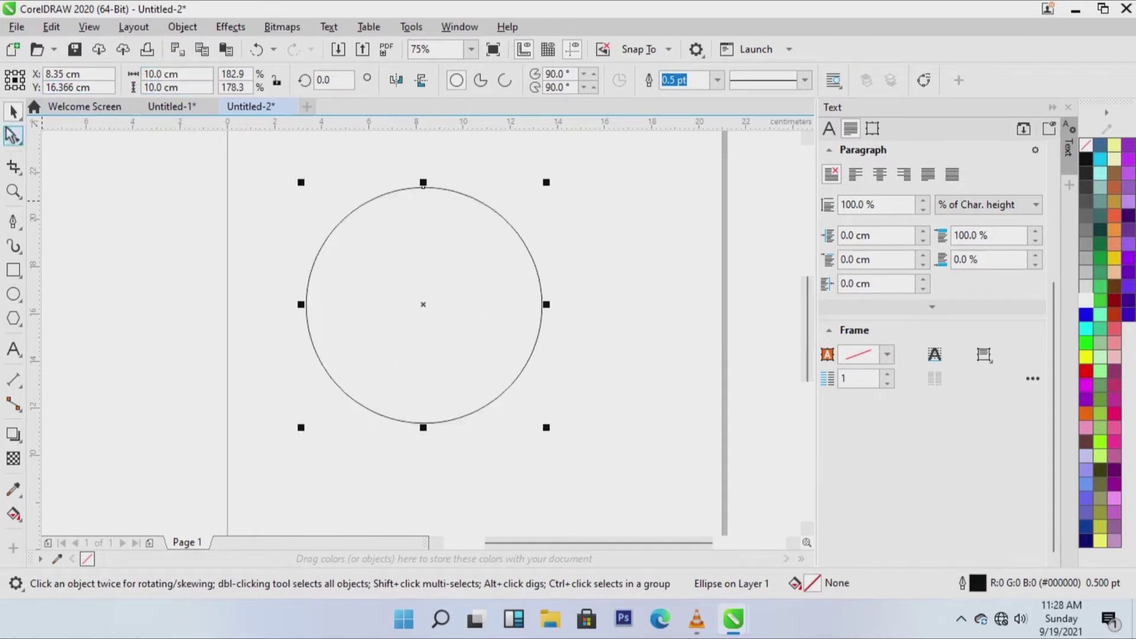
- Draw a second circle beside the large one and set its size to 5.2 × 5.2 cm
left_click(13, 296)
left_click_drag(579, 284, 693, 404)
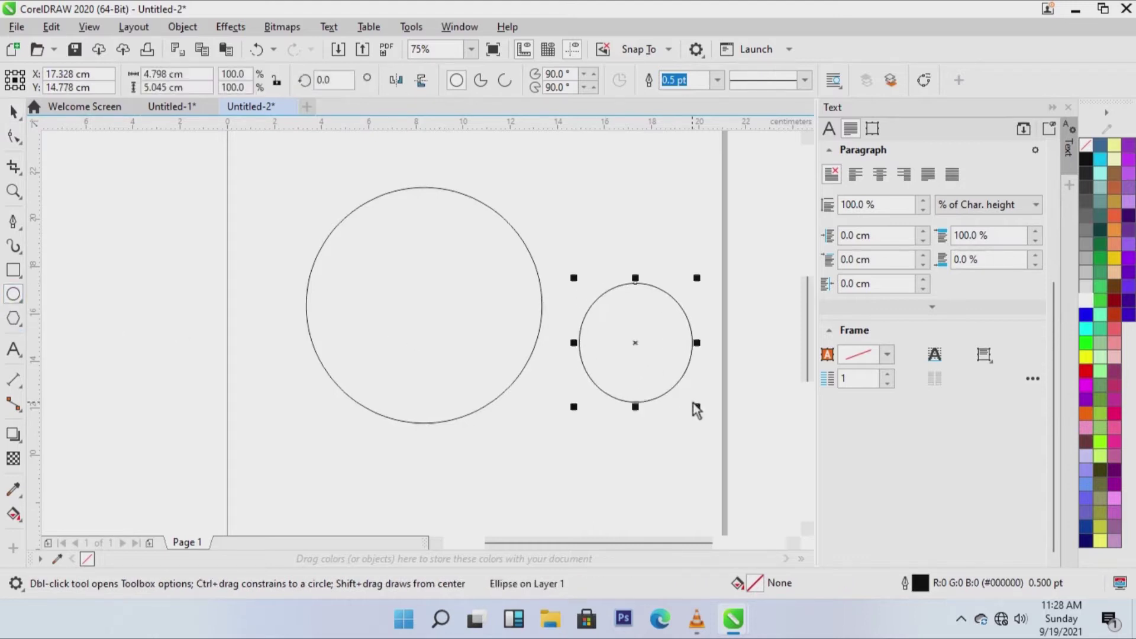
left_click(13, 113)
left_click(192, 76)
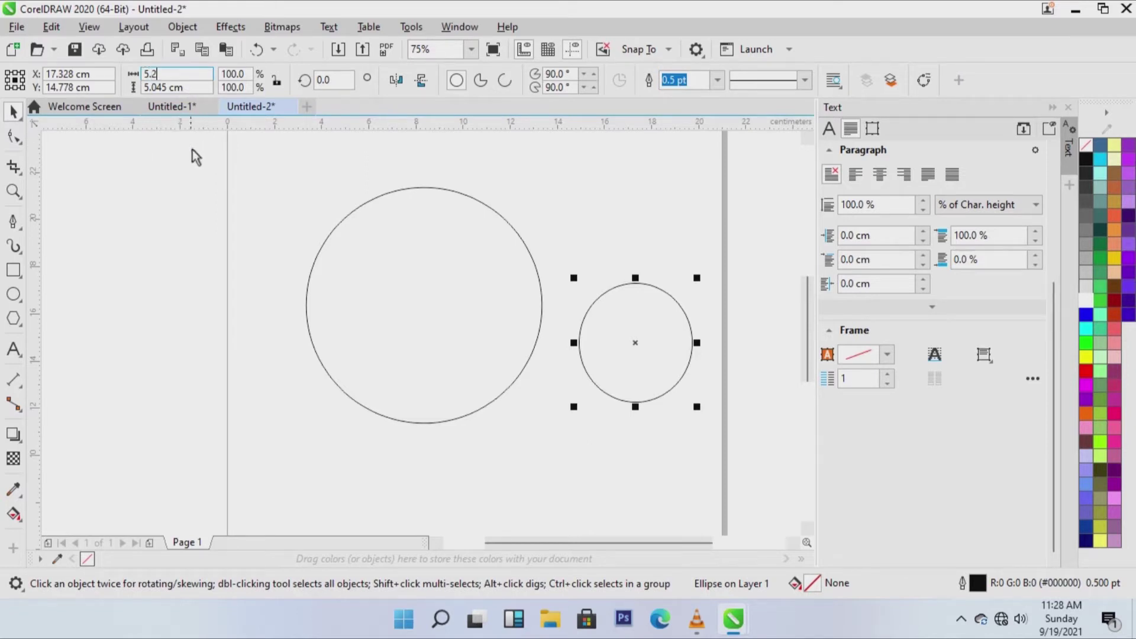
key("Tab")
type("5.")
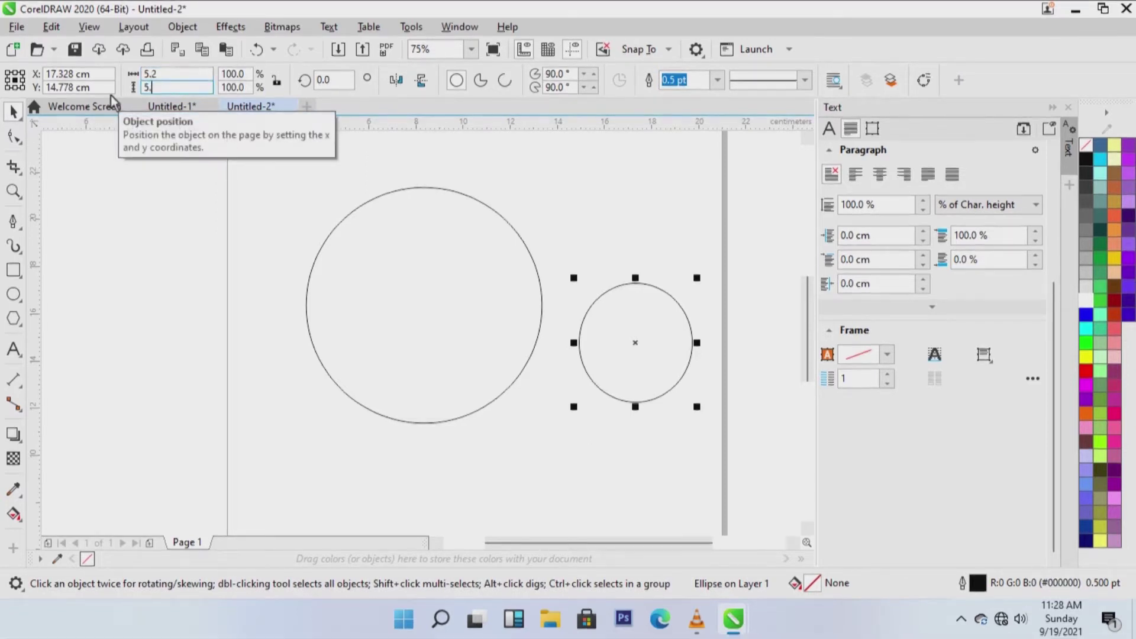
type("2")
key("Return")
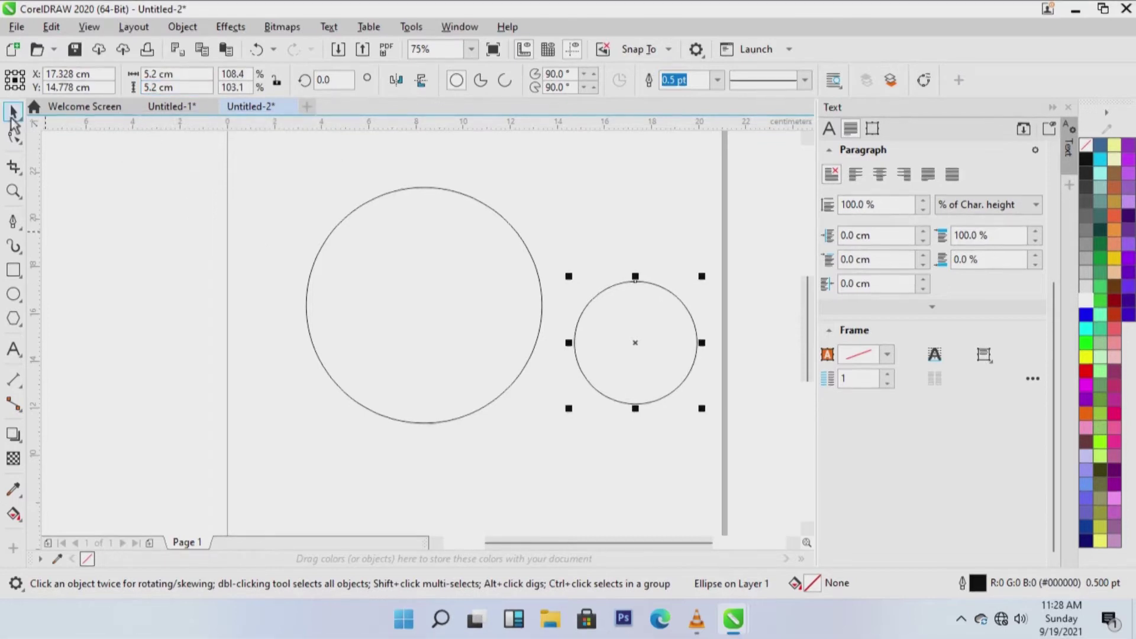
- Place the small circle inside the large circle at its lowest point and resize it to 5.1 × 5.1 cm
left_click_drag(611, 339, 400, 357)
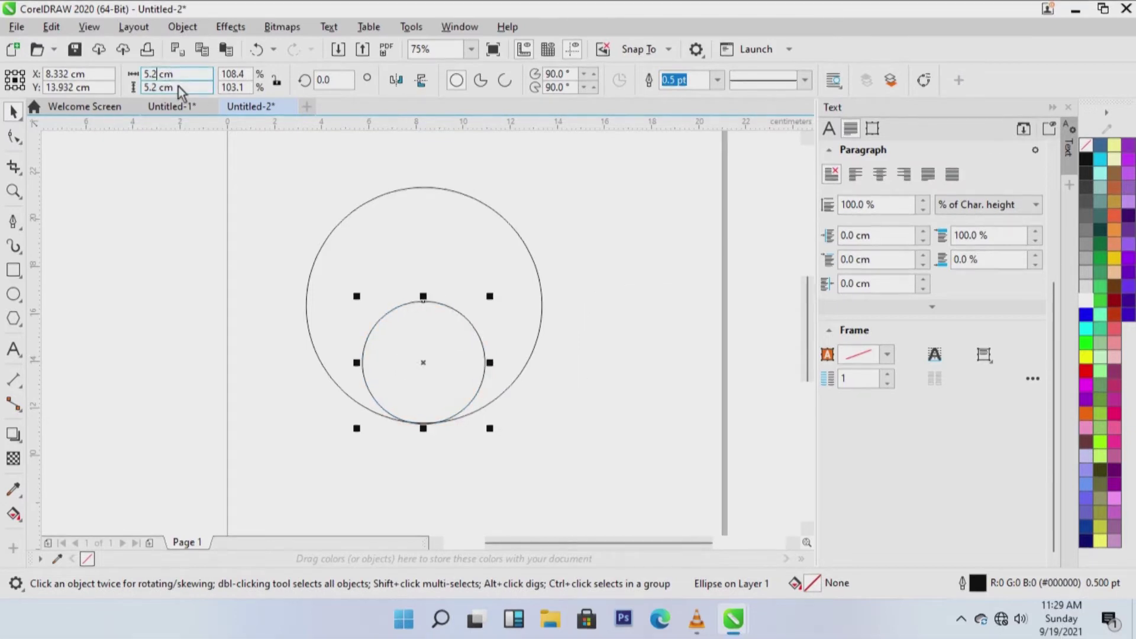
key("BackSpace")
type("1")
left_click_drag(158, 88, 149, 87)
type(".1")
key("Return")
left_click(464, 375)
left_click(454, 312)
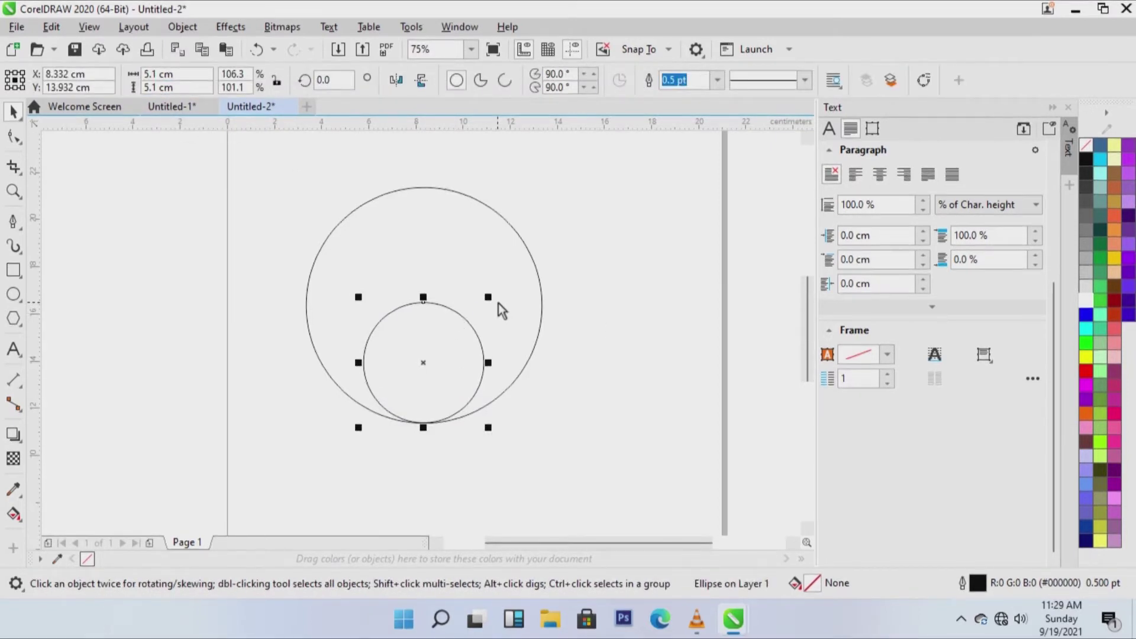
- Place a copy of the small circle directly above the original, inside the upper half of the large circle
left_click(577, 362)
left_click(419, 362)
left_click_drag(419, 362, 413, 240)
left_click(594, 299)
left_click(455, 240)
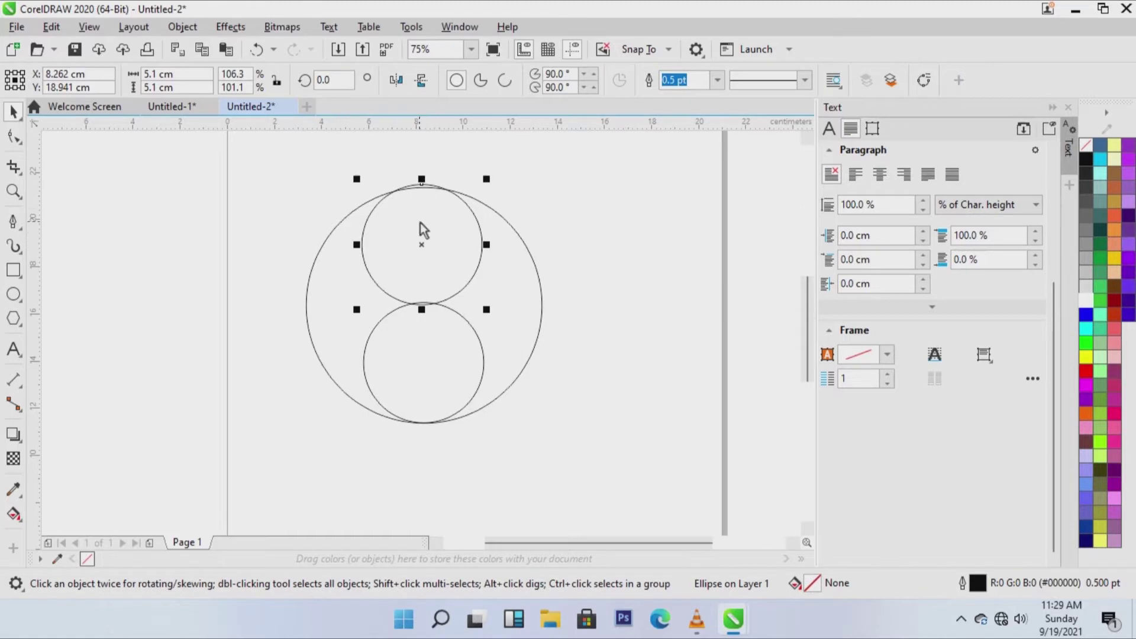
- Centre both small circles horizontally on the large circle and align the upper one with the large circle's top edge
left_click(533, 274, "shift")
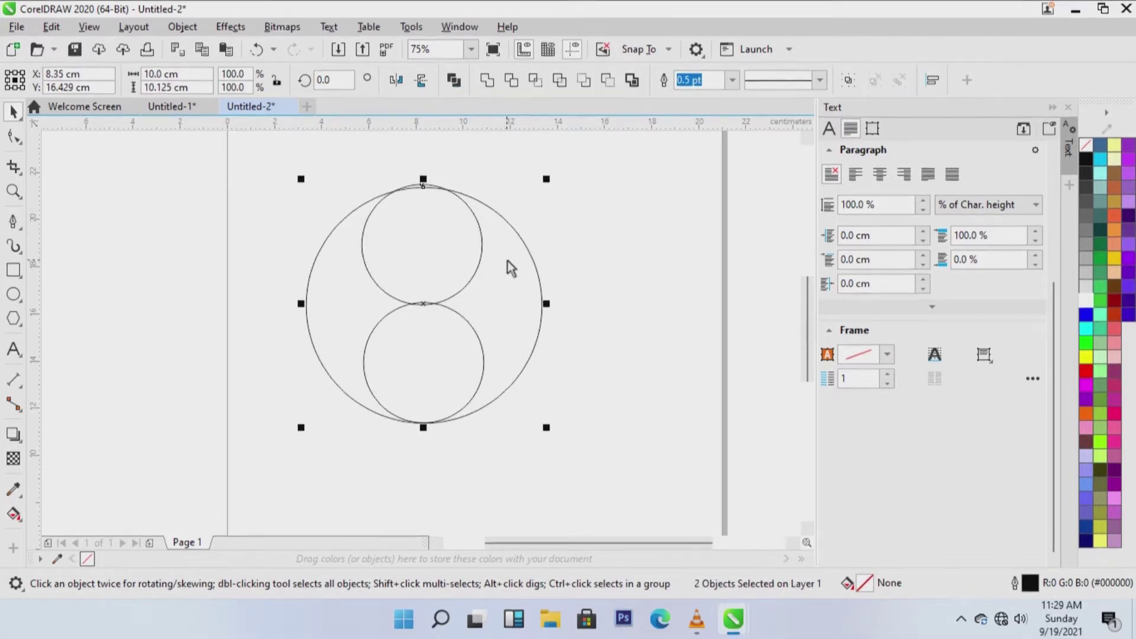
key("c")
left_click(469, 342)
left_click(457, 315)
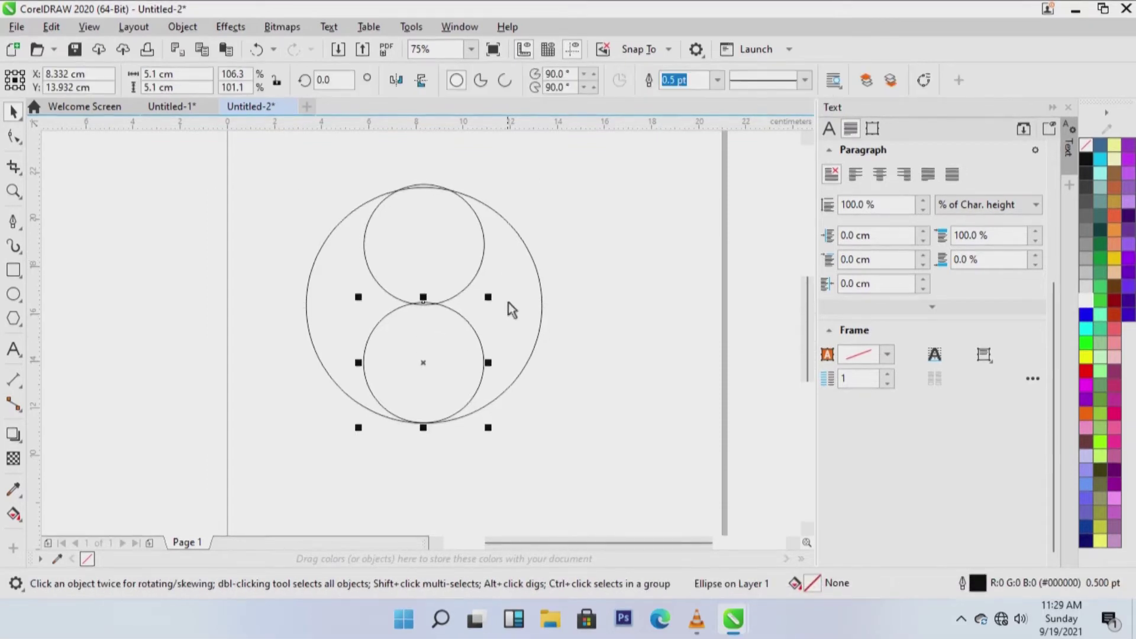
left_click(540, 284, "shift")
left_click(510, 347)
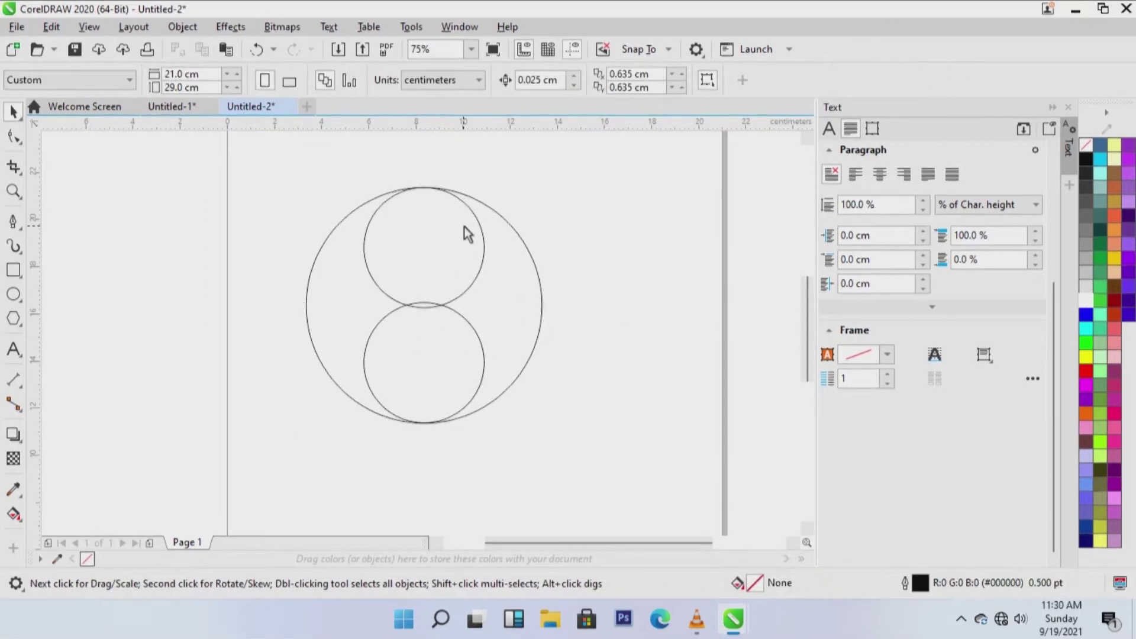
- Simplify the large circle with the upper small circle, and move that small circle out to the right of the cut shape
left_click(425, 260)
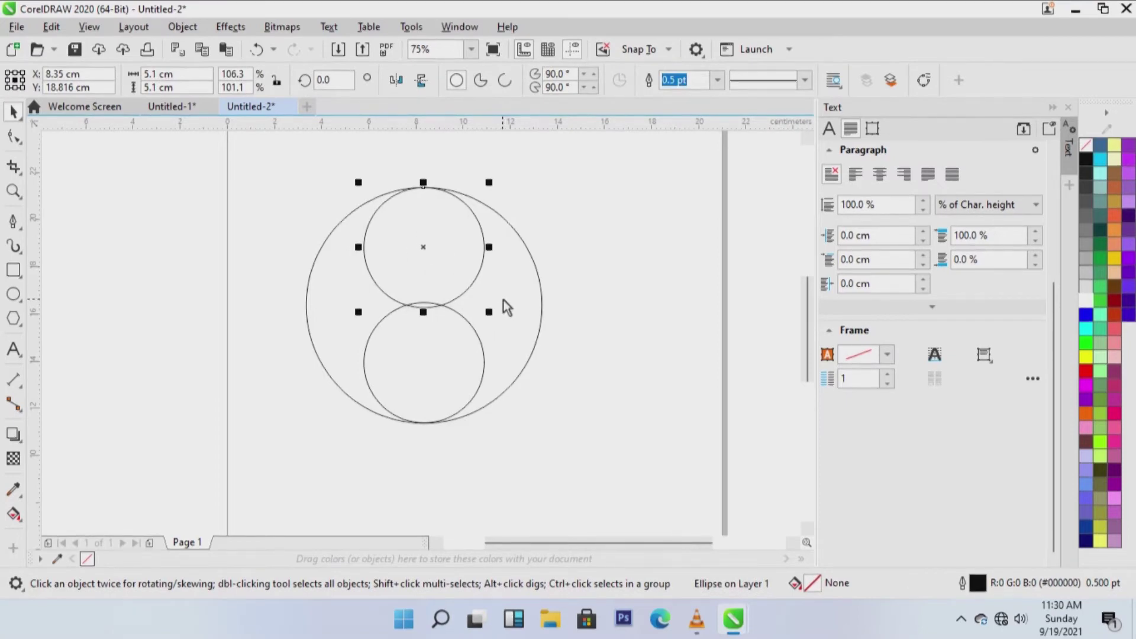
left_click(521, 251, "shift")
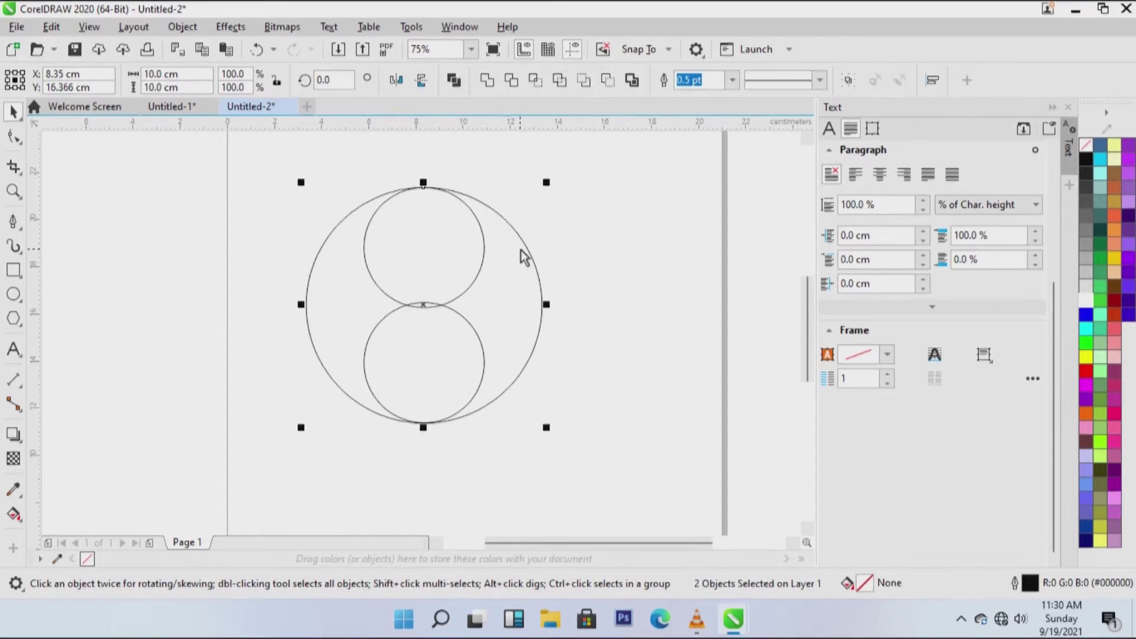
left_click(558, 81)
left_click(413, 247)
left_click_drag(413, 247, 587, 250)
- Cut the lower small circle out of the large shape as well, then move the circle right and the cut shape left
left_click(446, 384)
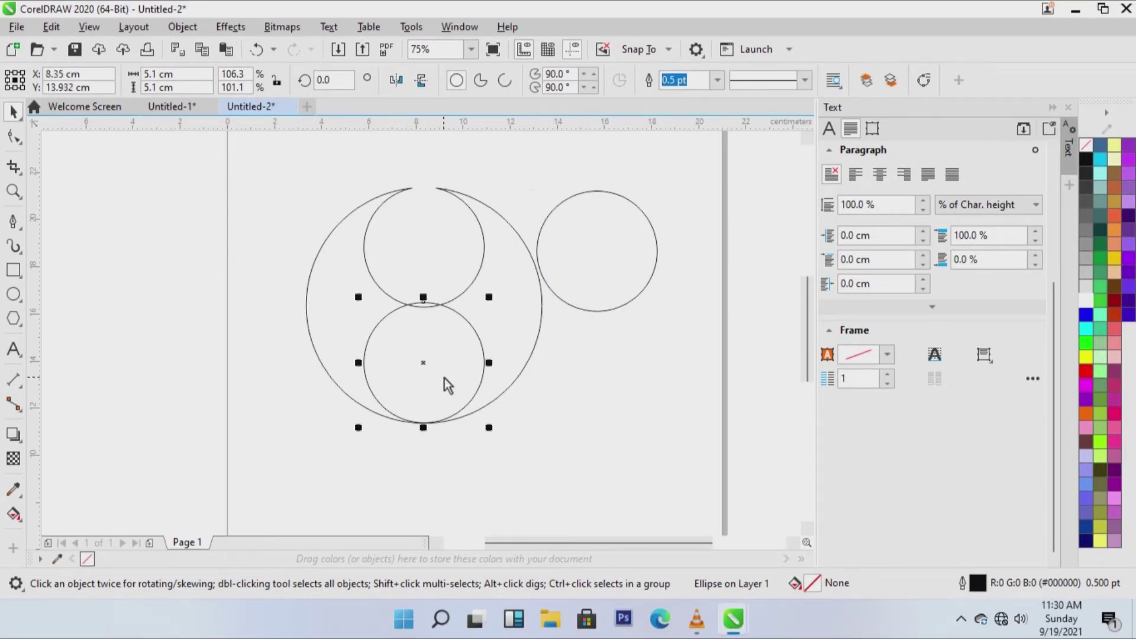
left_click_drag(487, 364, 633, 323)
left_click(498, 431)
left_click(468, 324)
left_click_drag(480, 270, 418, 263)
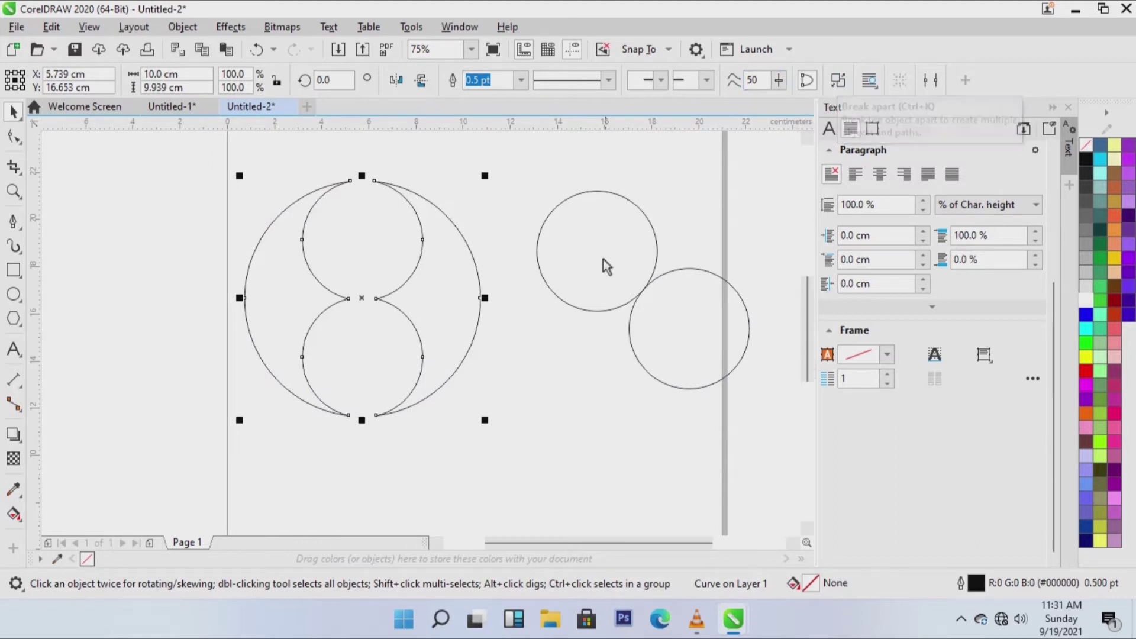
- Break the cut shape apart and move its right crescent away from the left one
left_click(840, 81)
left_click(414, 353)
left_click(441, 280)
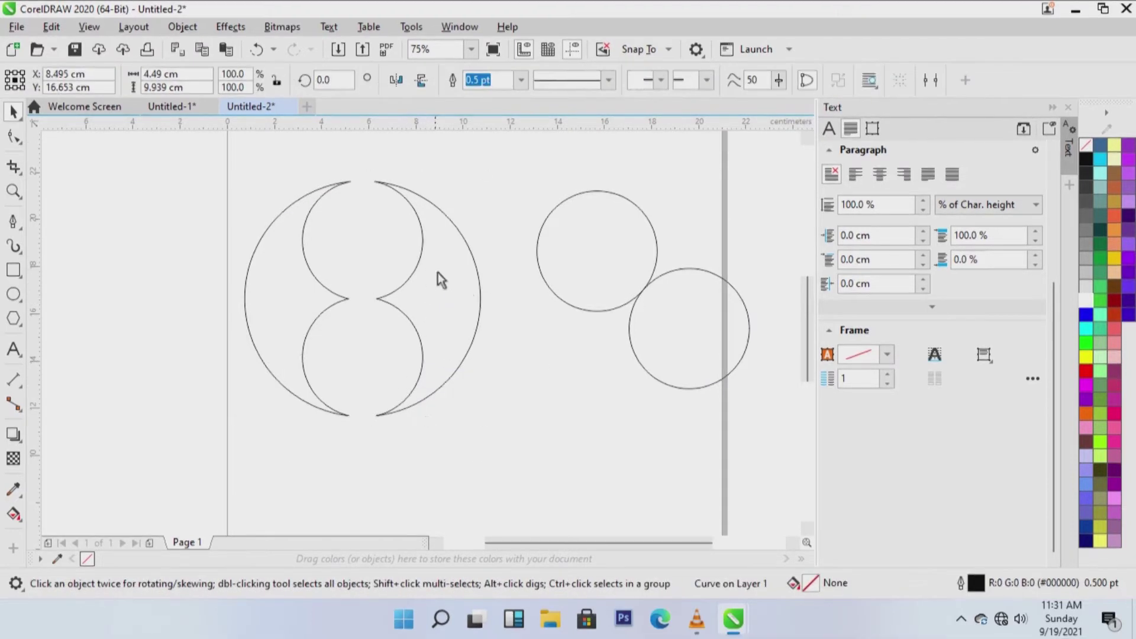
left_click_drag(440, 280, 488, 300)
- Move the upper loose small circle into the upper hollow of the right crescent
left_click(627, 232)
left_click_drag(626, 231, 440, 234)
left_click(550, 264)
left_click(418, 267)
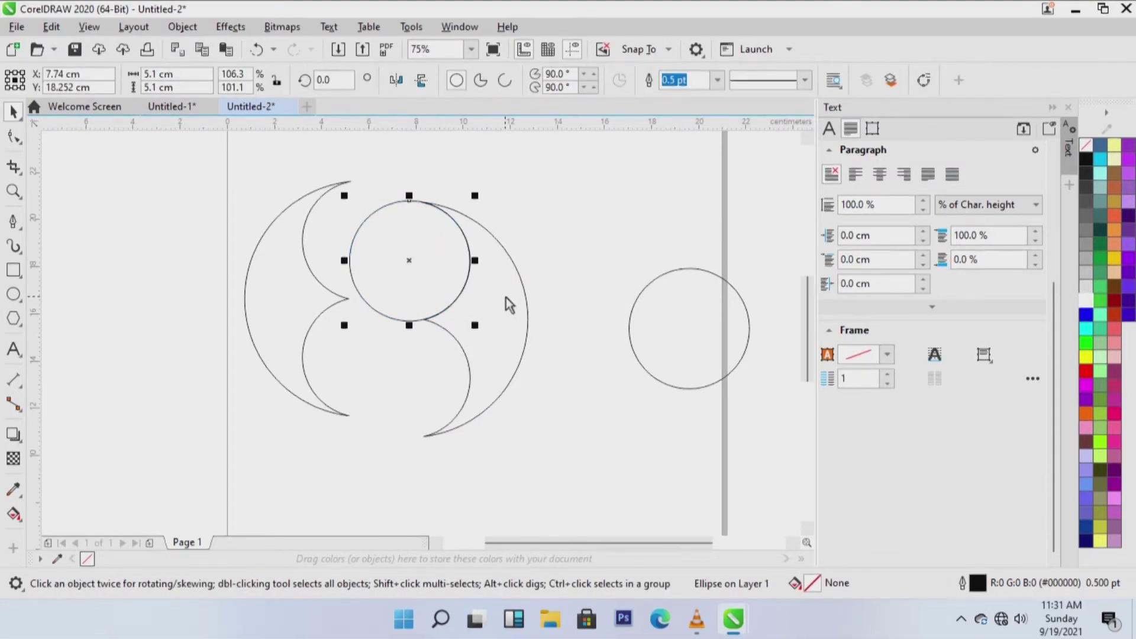
- Weld the small circle and the right crescent into one teardrop shape and fill it black
left_click(526, 306, "shift")
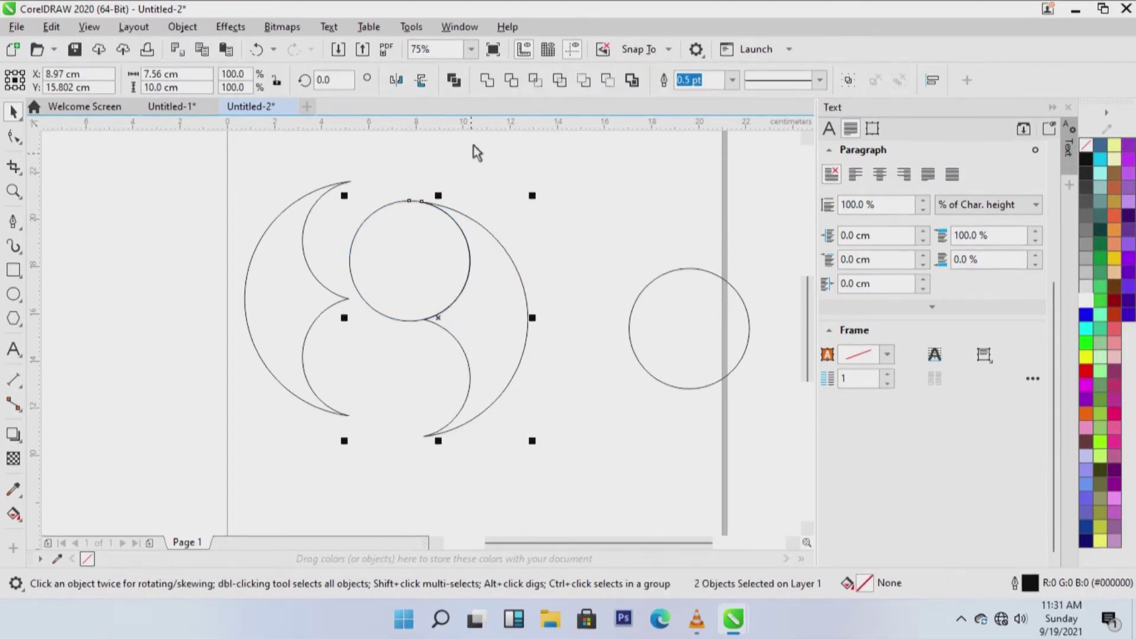
left_click(485, 79)
left_click(478, 312)
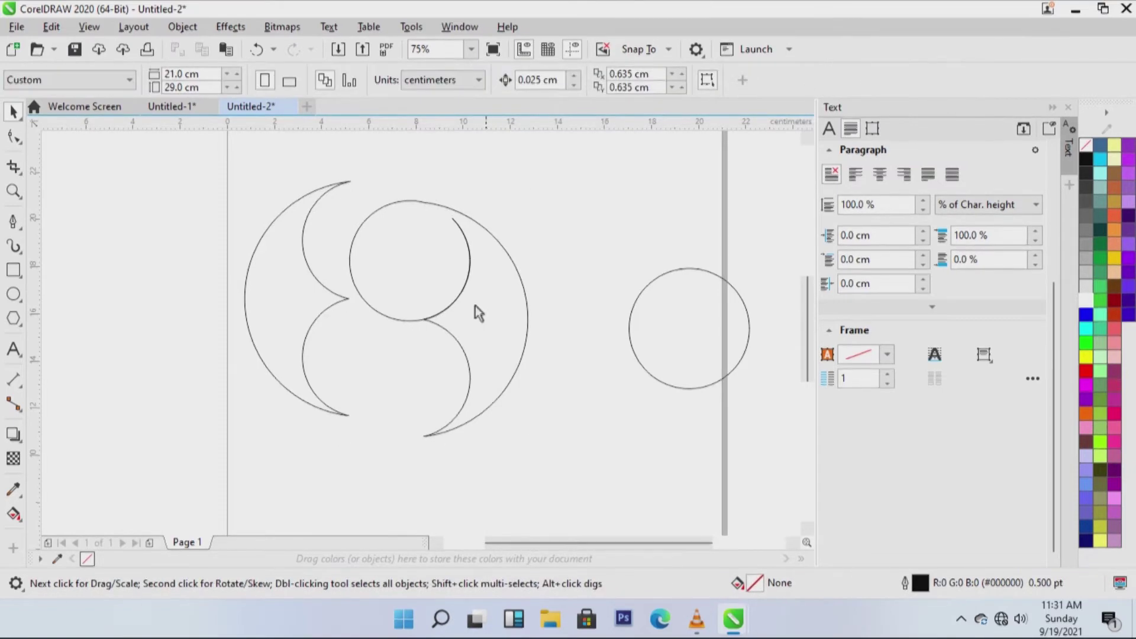
left_click(464, 320)
left_click_drag(465, 319, 536, 260)
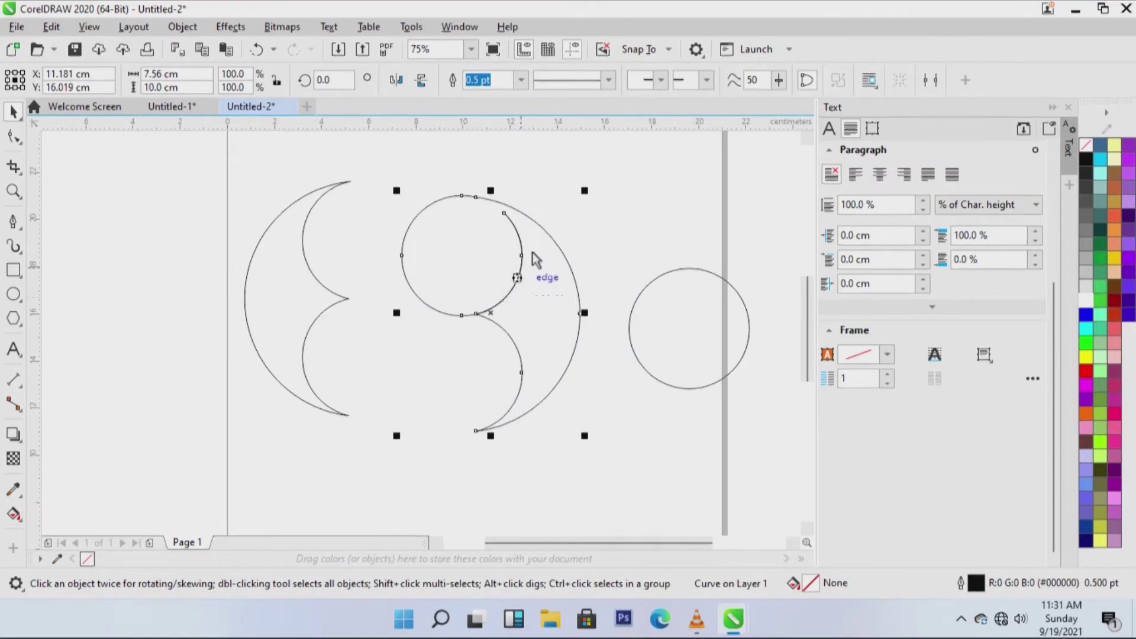
left_click(1086, 158)
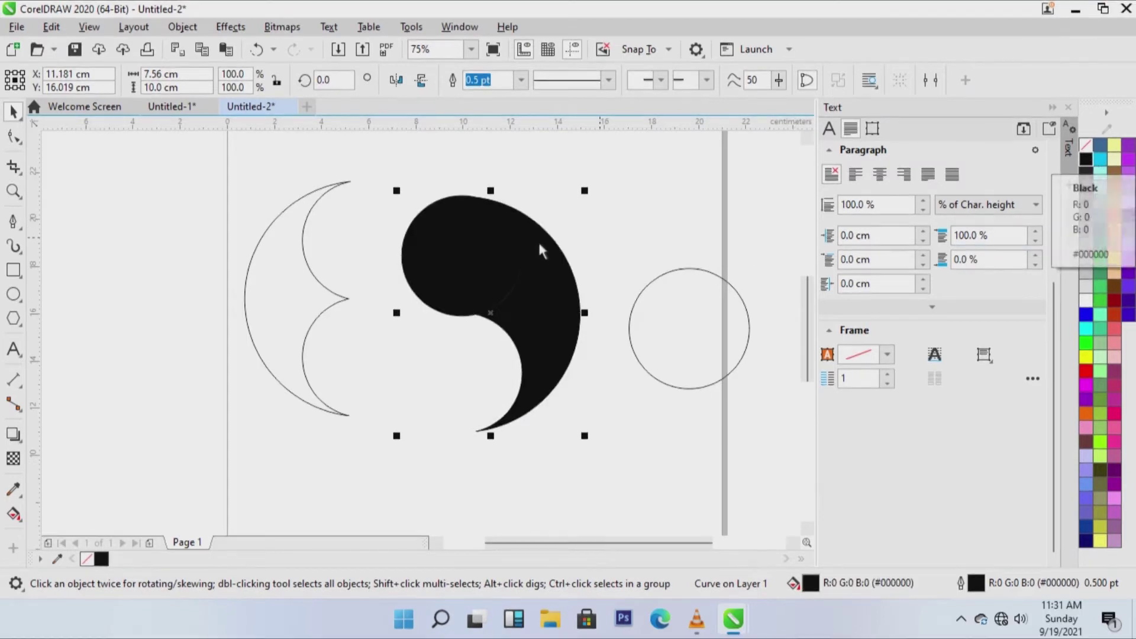
left_click(632, 222)
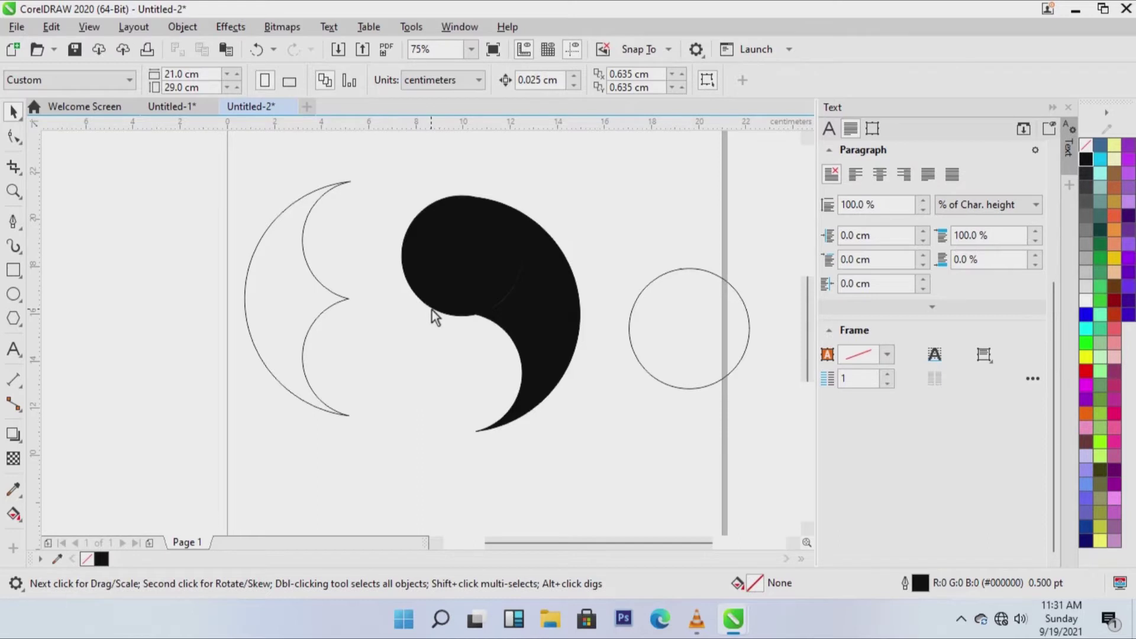
- Move the unfilled left crescent away from the black shape, past the page's left edge
left_click(481, 283)
left_click(299, 281)
left_click_drag(298, 282, 184, 281)
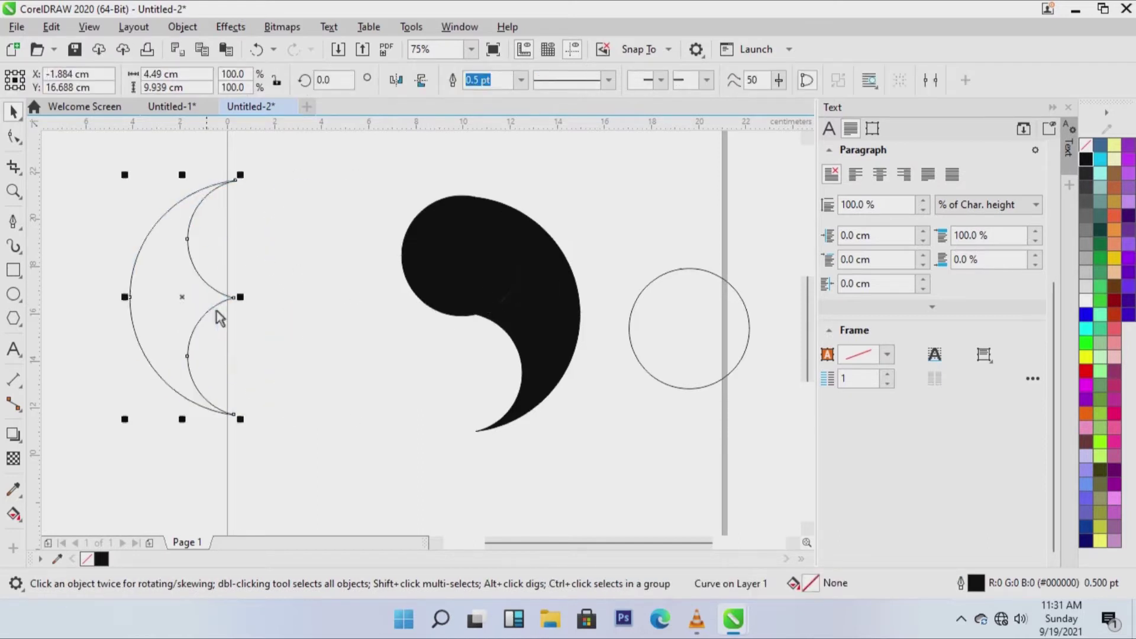
- Duplicate the black teardrop in place and mirror the copy both horizontally and vertically
left_click(481, 290)
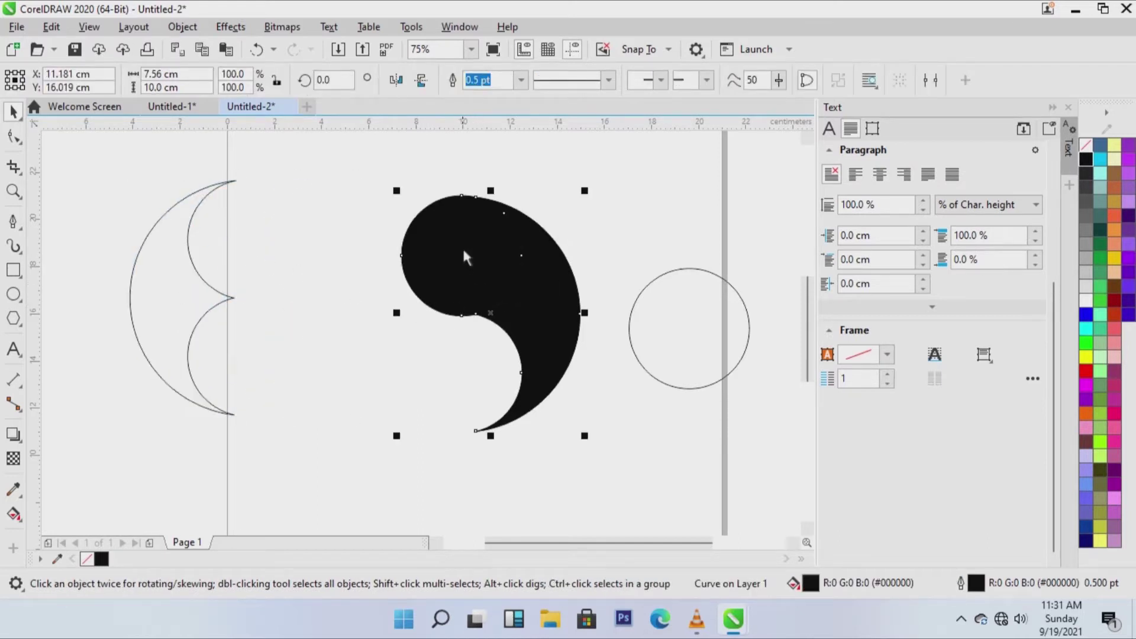
left_click(397, 81)
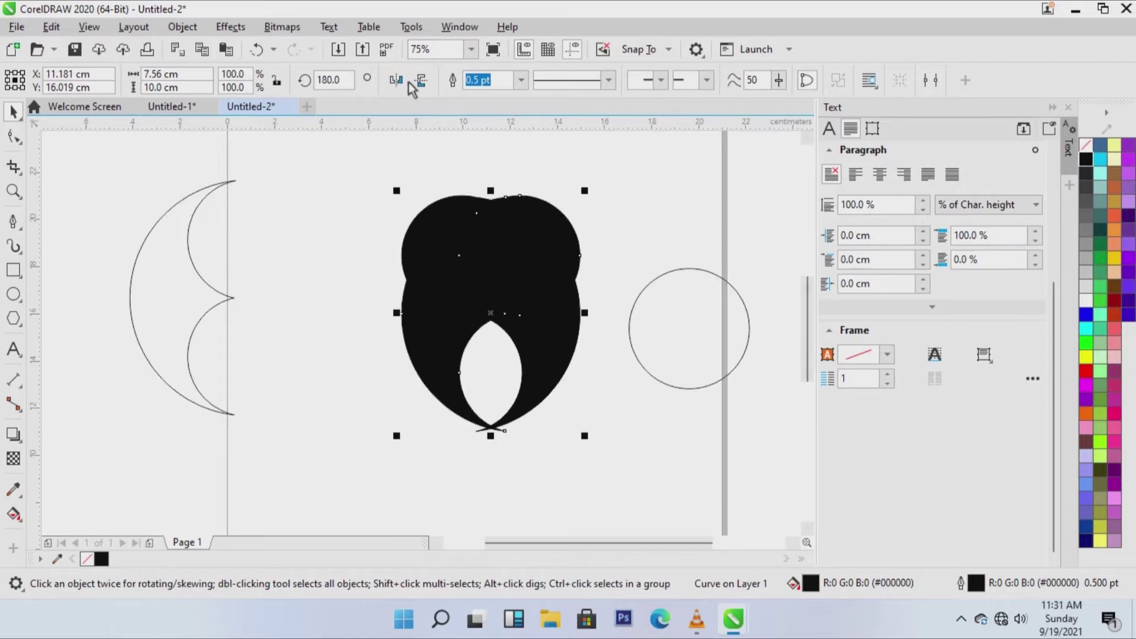
left_click(421, 82)
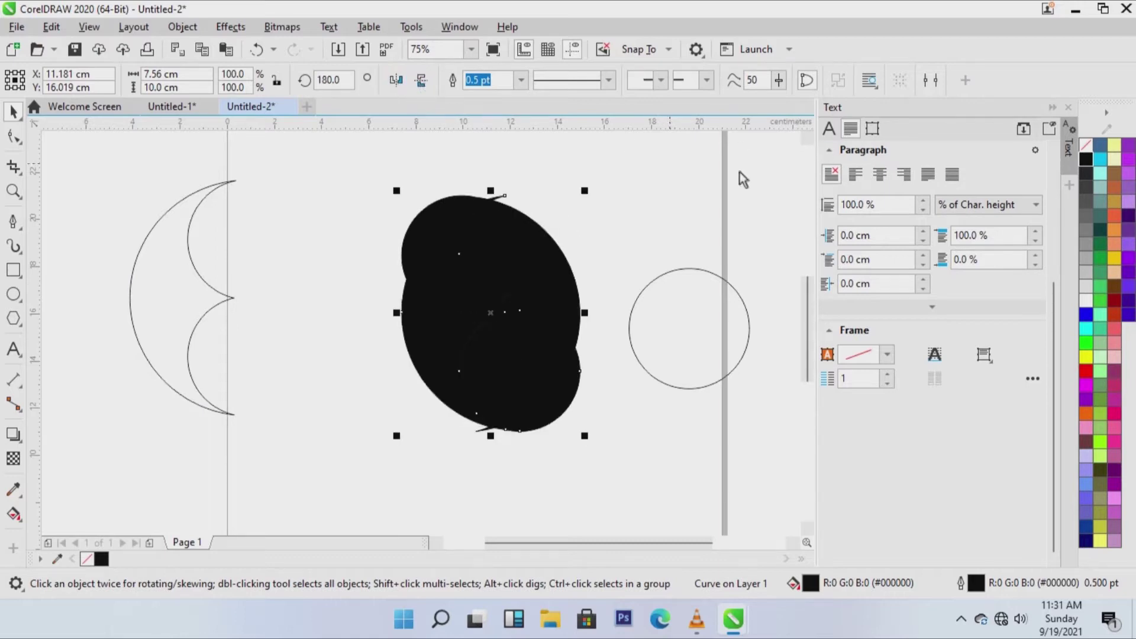
- Fill the mirrored copy white and fit it against the black half so both form a full circle
left_click(1095, 302)
mouse_move(431, 376)
left_mouse_down()
mouse_move(441, 363)
mouse_move(385, 360)
mouse_move(427, 371)
left_mouse_up()
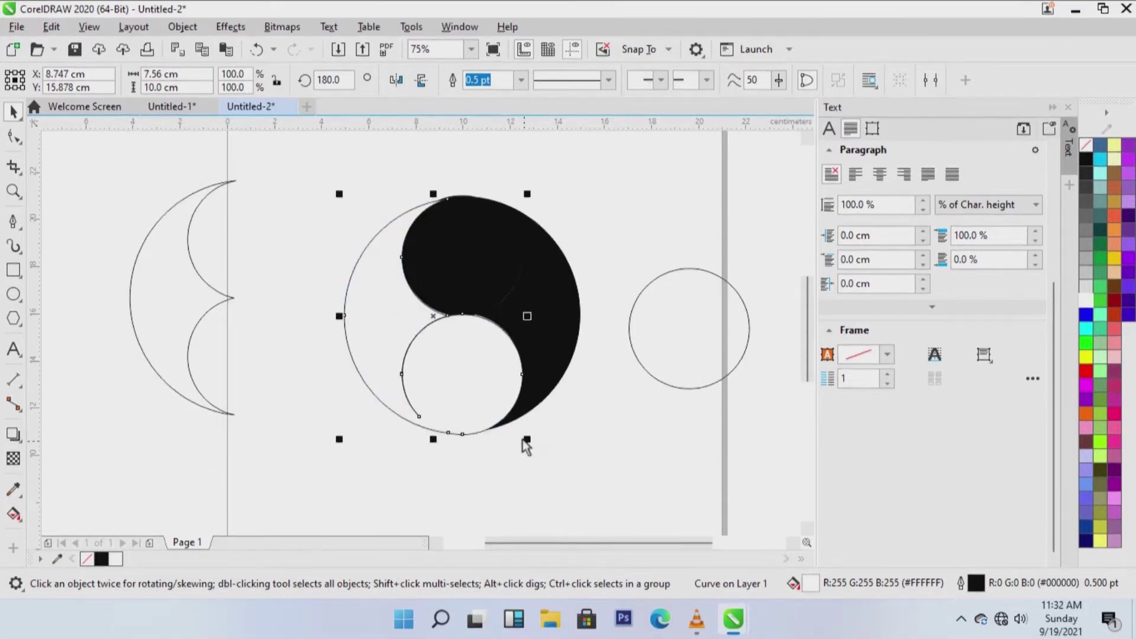
left_click_drag(507, 426, 505, 428)
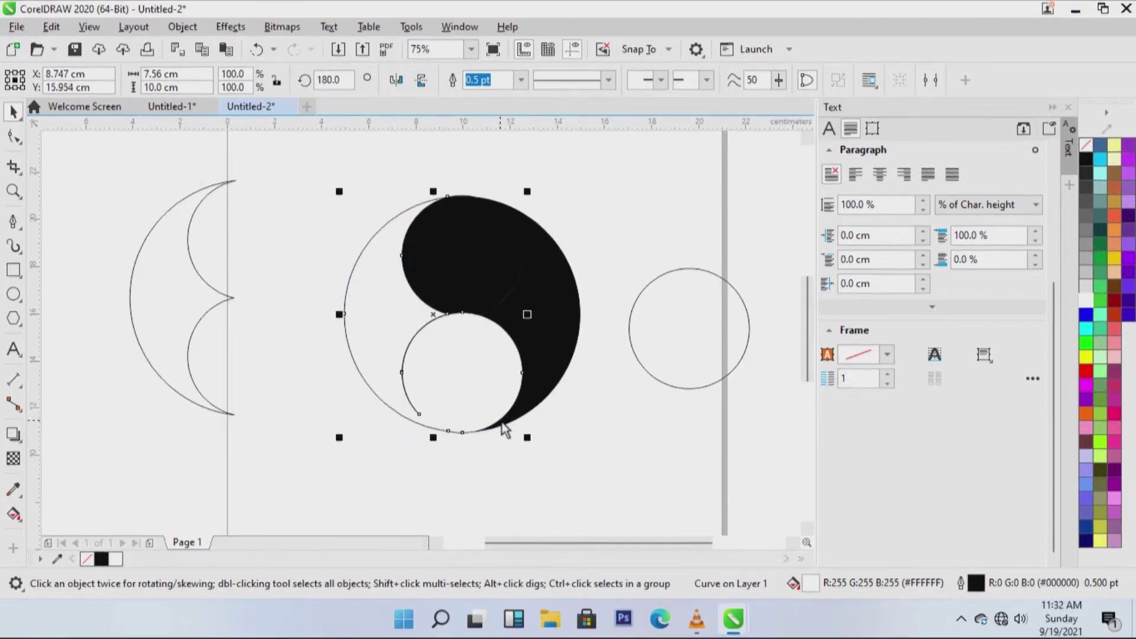
left_click(601, 414)
left_click(463, 393)
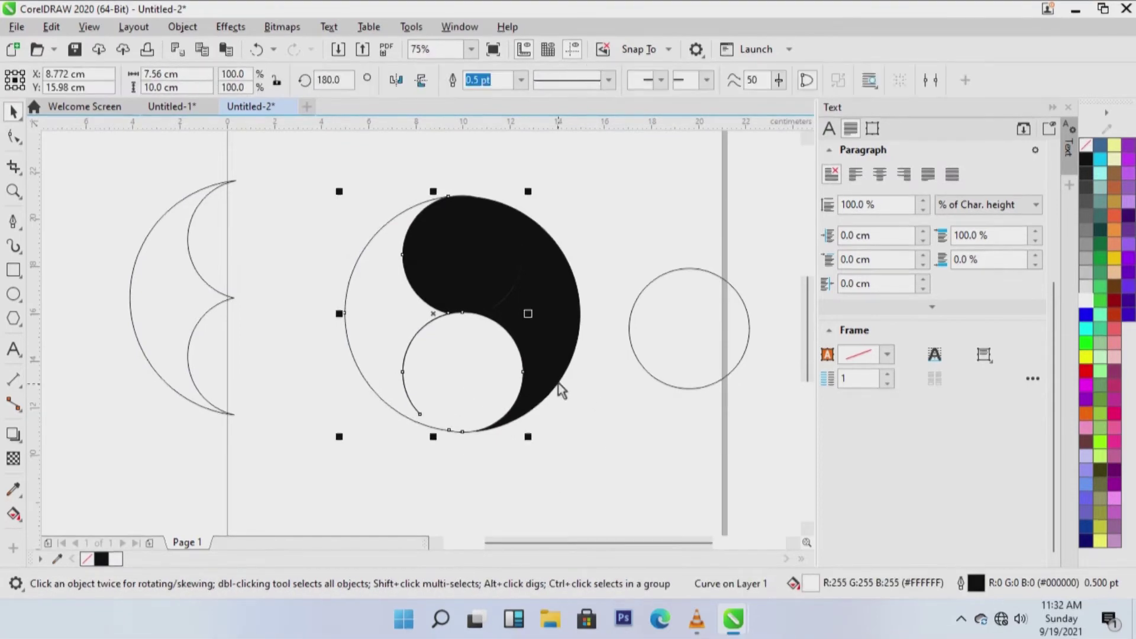
left_click(402, 438)
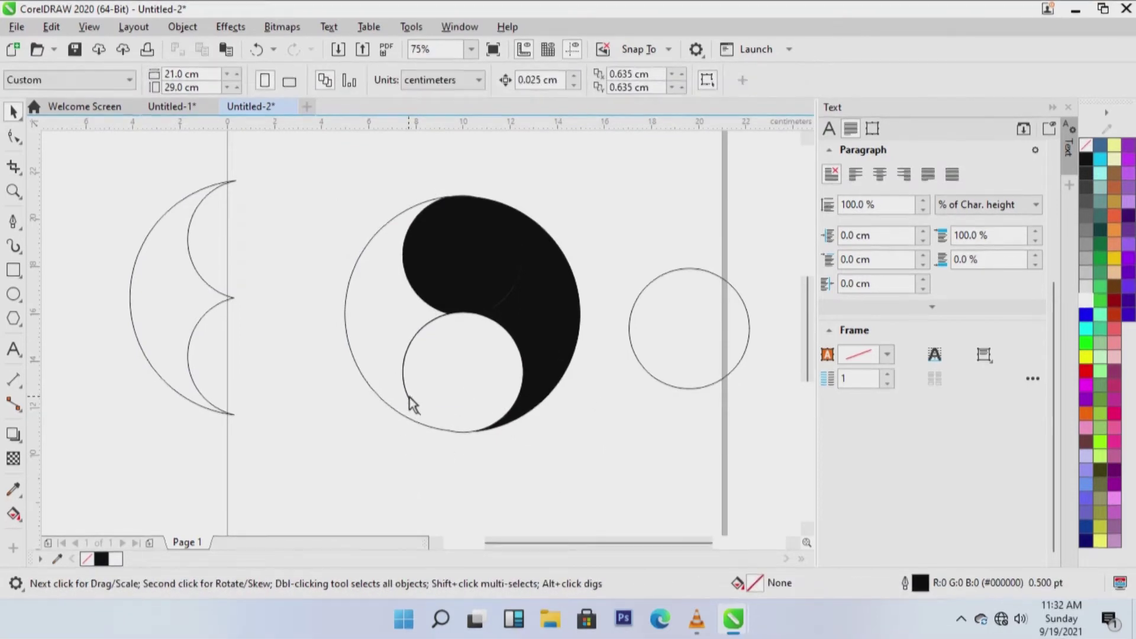
- Delete the leftover inner-arc nodes of the white half with the Shape tool
left_click(466, 398)
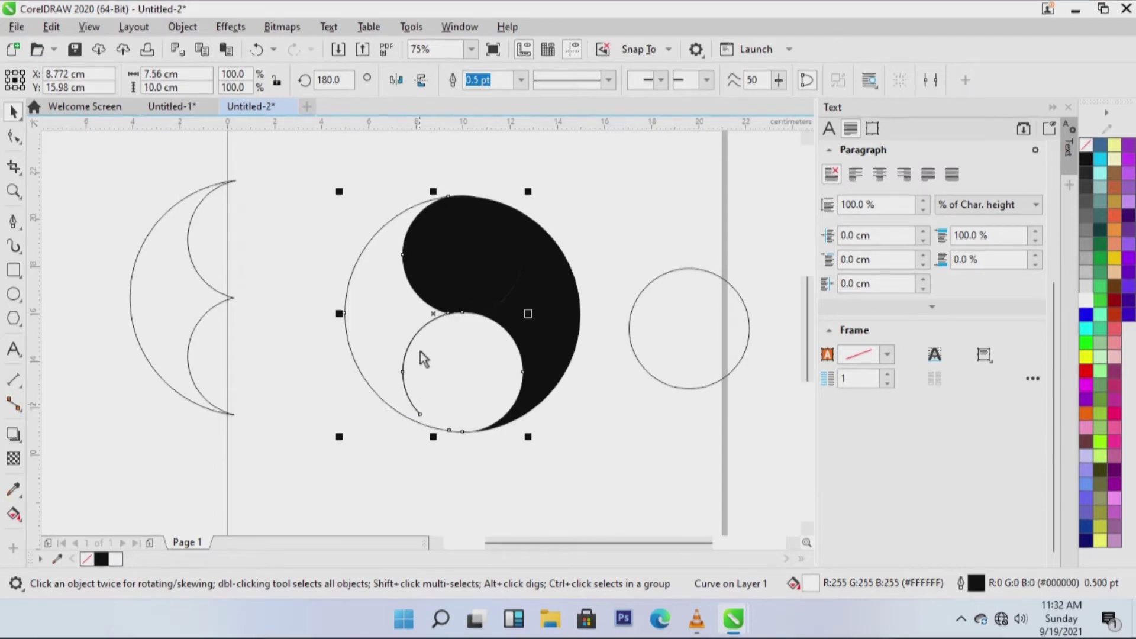
left_click(13, 137)
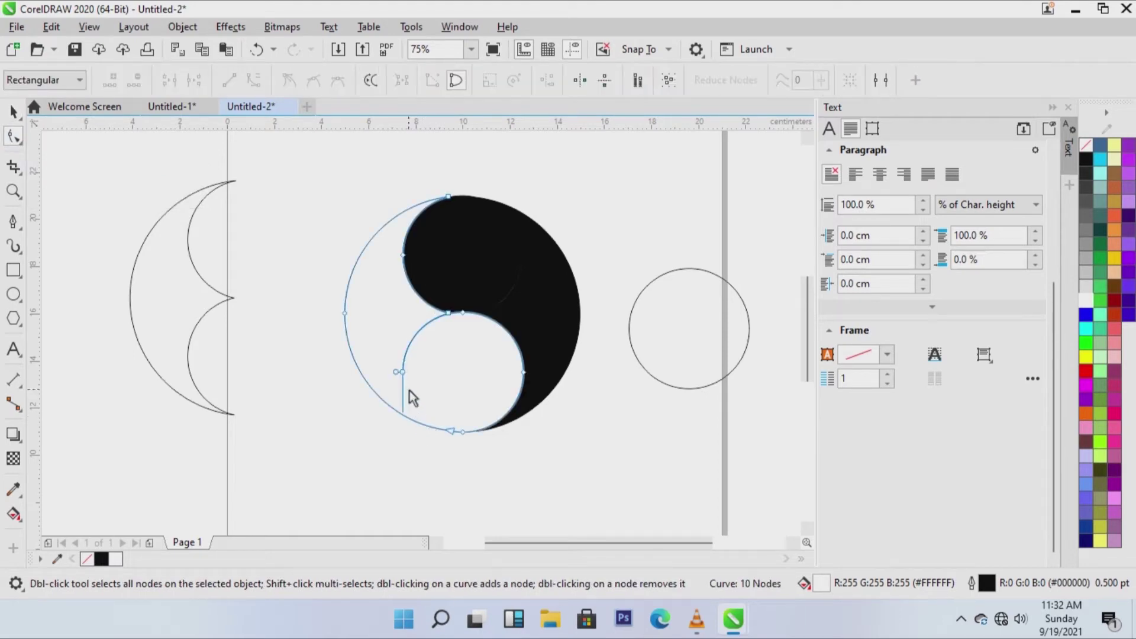
double_click(403, 373)
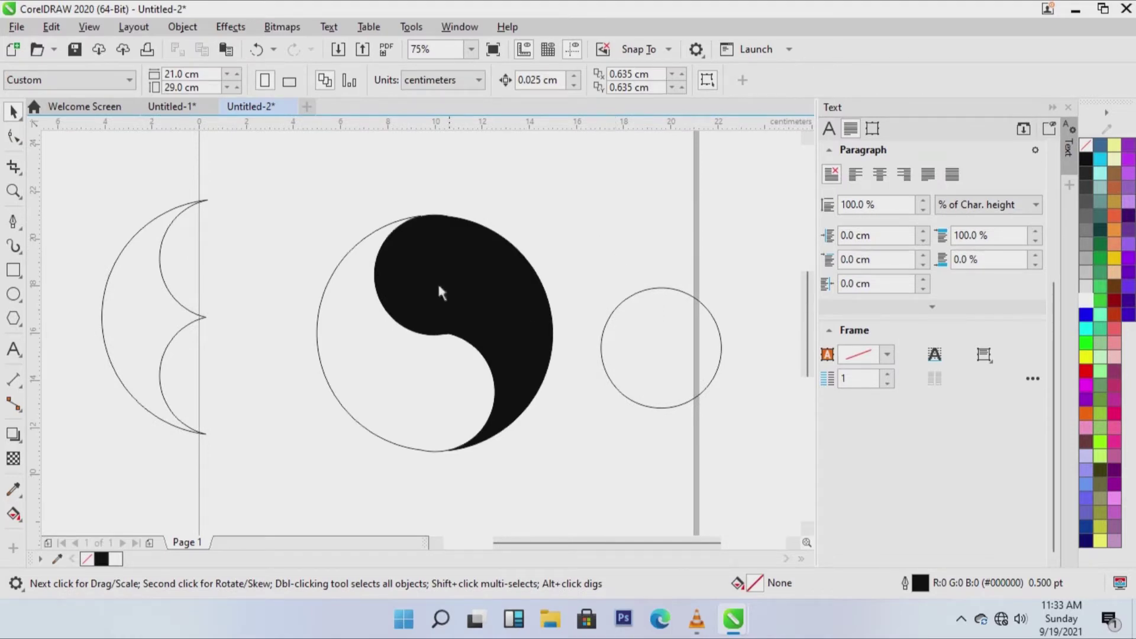
- Turn the loose small circle into a white-filled dot about 1.04 cm wide inside the black half's upper lobe
left_click(615, 308)
left_click_drag(601, 287, 413, 237)
left_click(1086, 300)
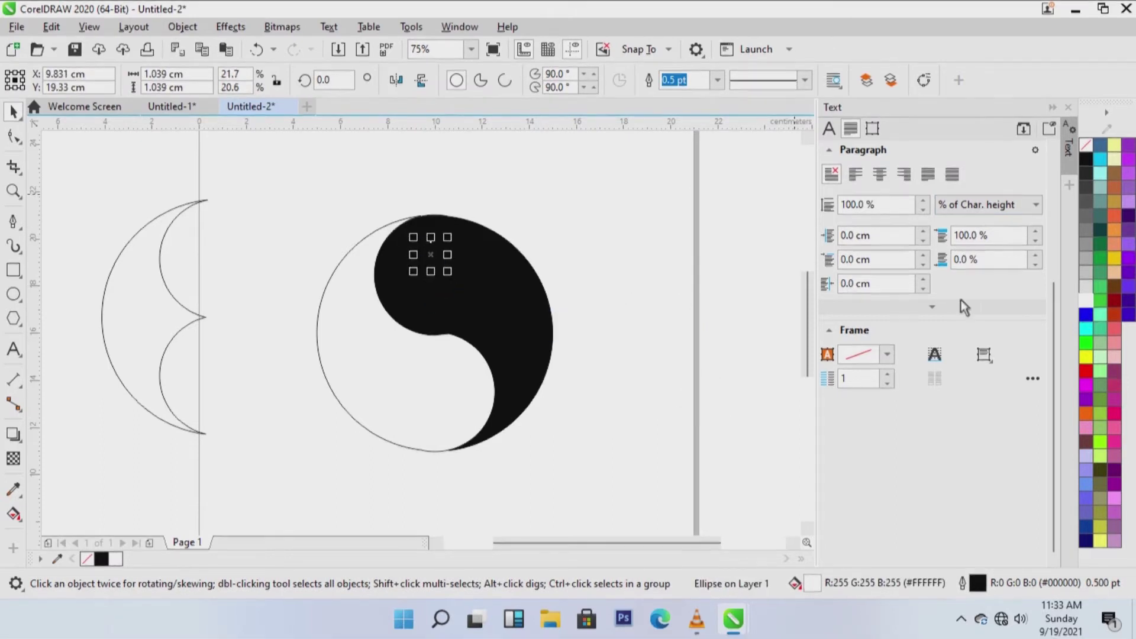
- Draw a circle in the empty area beside the finished symbol and set its width and height to 10 cm
left_click(620, 239)
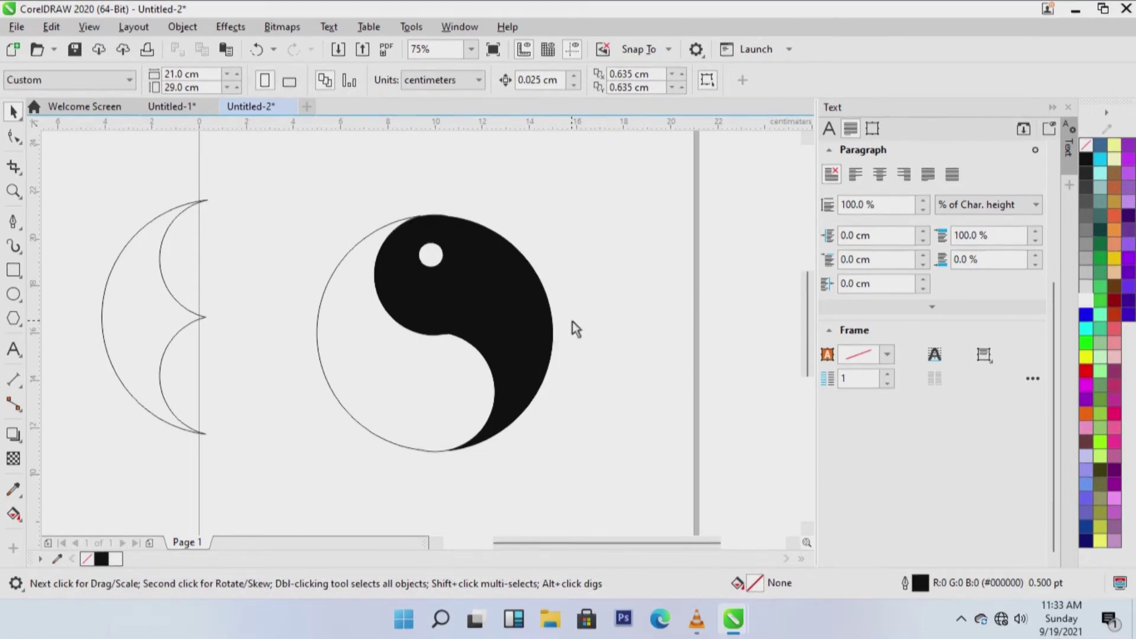
scroll(588, 316, "up", 2)
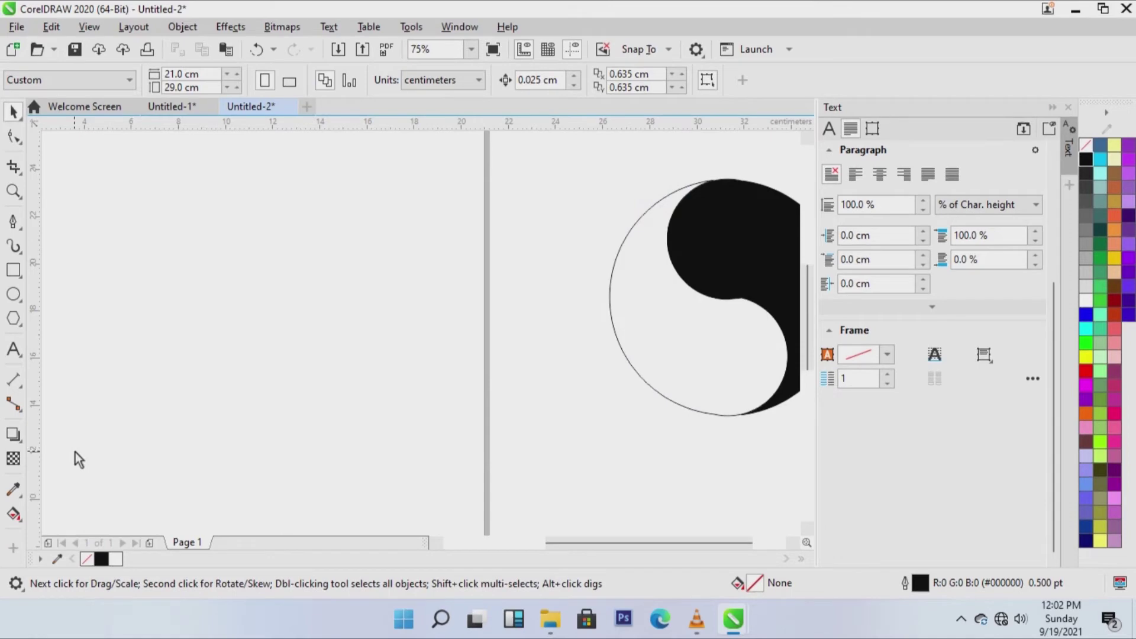
left_click(13, 294)
left_click_drag(180, 174, 432, 430)
double_click(172, 74)
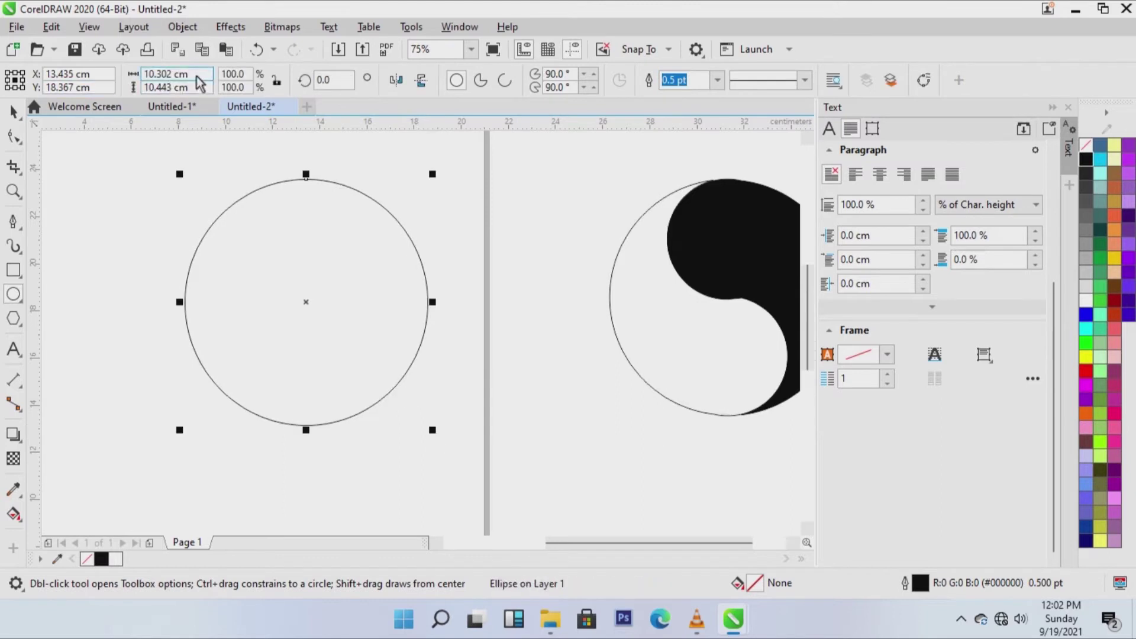
type("10")
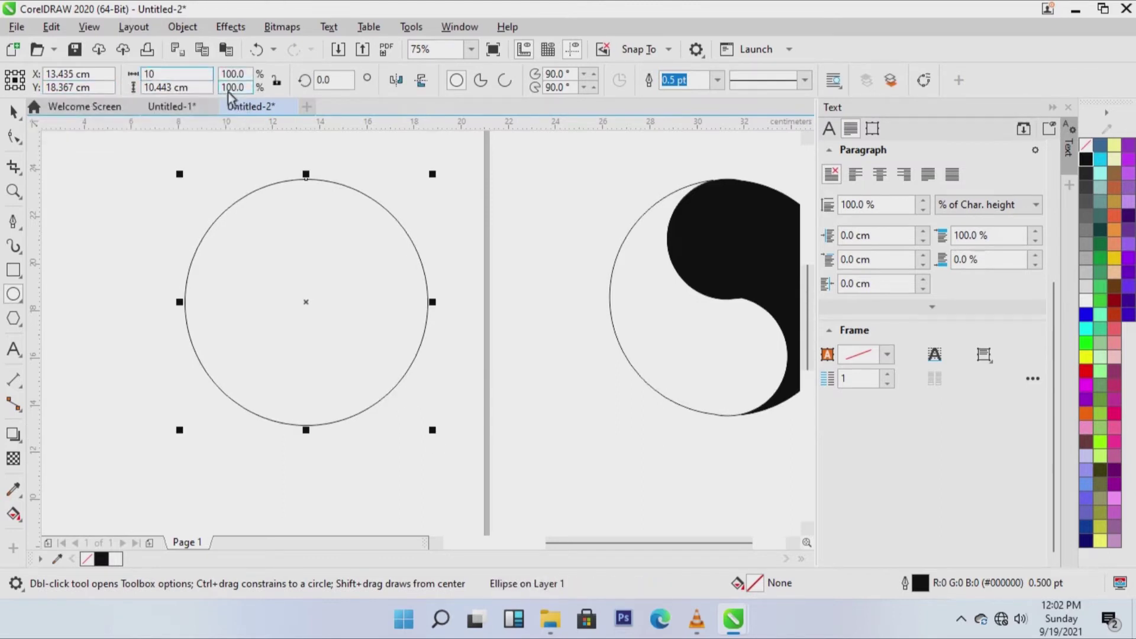
key("Tab")
type("10")
key("Return")
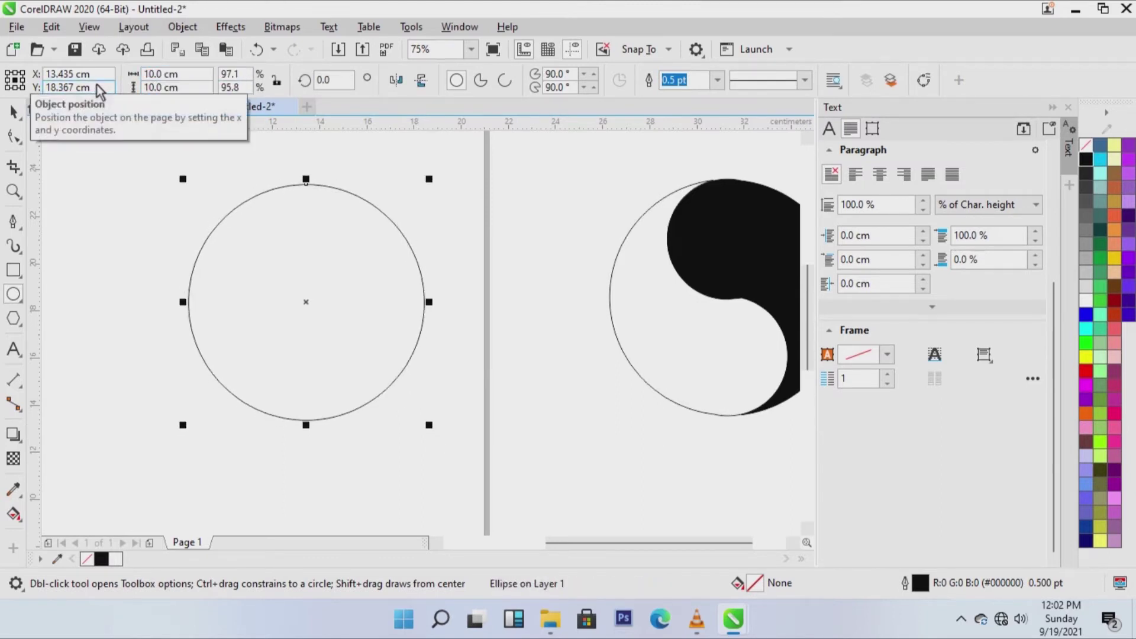
left_click(13, 111)
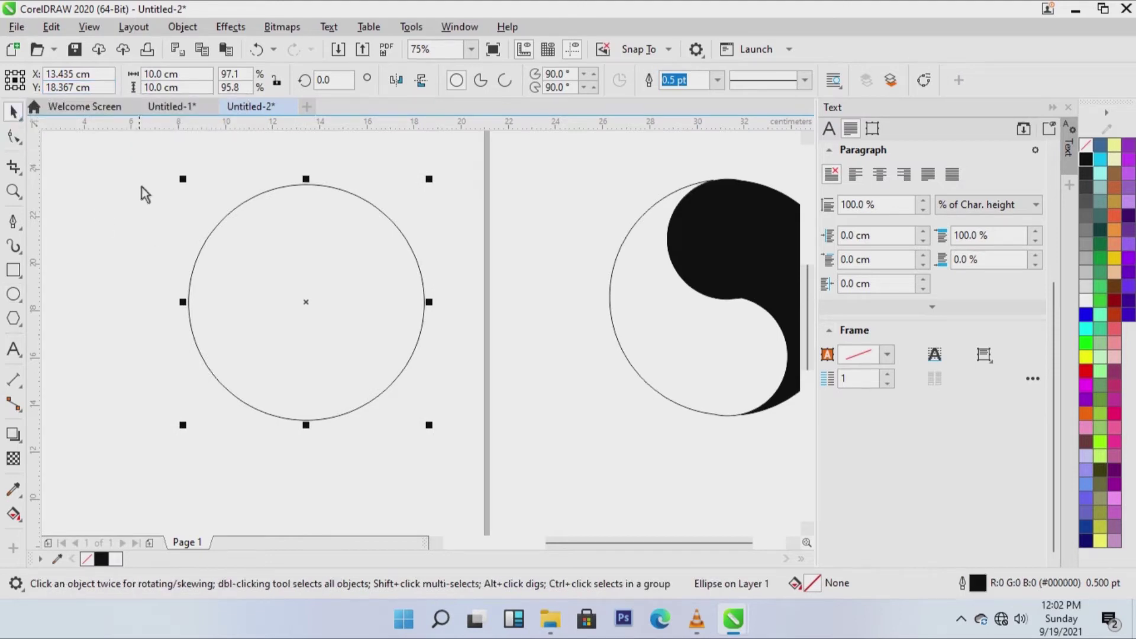
- Draw a smaller circle over the large circle's upper-right edge and set its width and height to 5 cm
left_click(309, 236)
left_click(13, 293)
left_click_drag(365, 192, 436, 271)
double_click(171, 74)
type("5")
key("Tab")
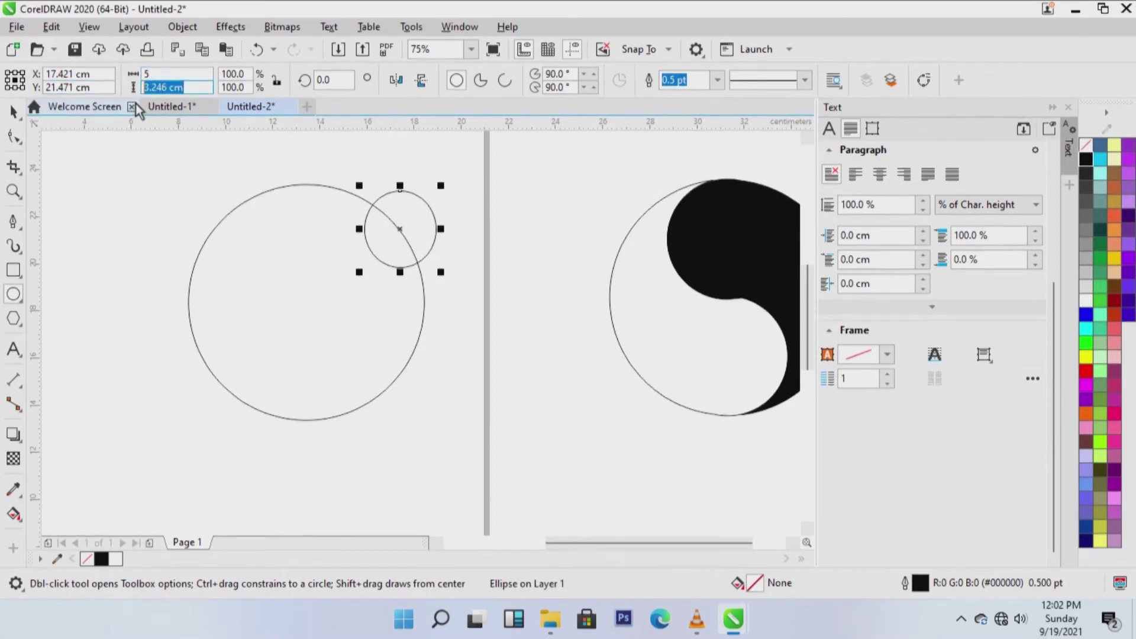
type("6")
key("BackSpace")
type("5")
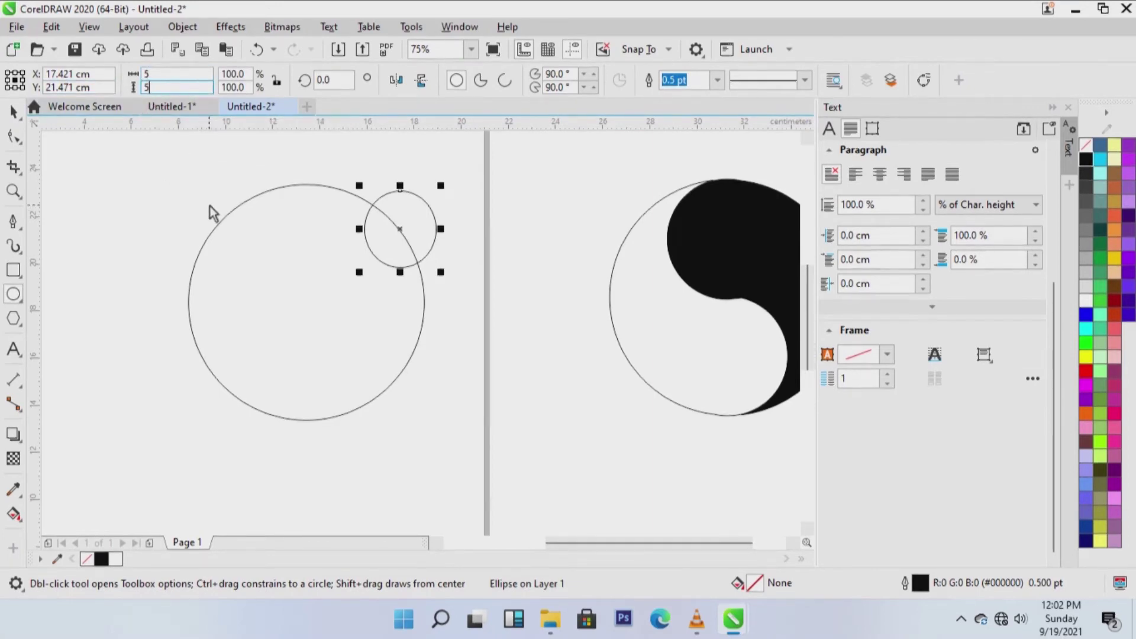
key("Return")
key("space")
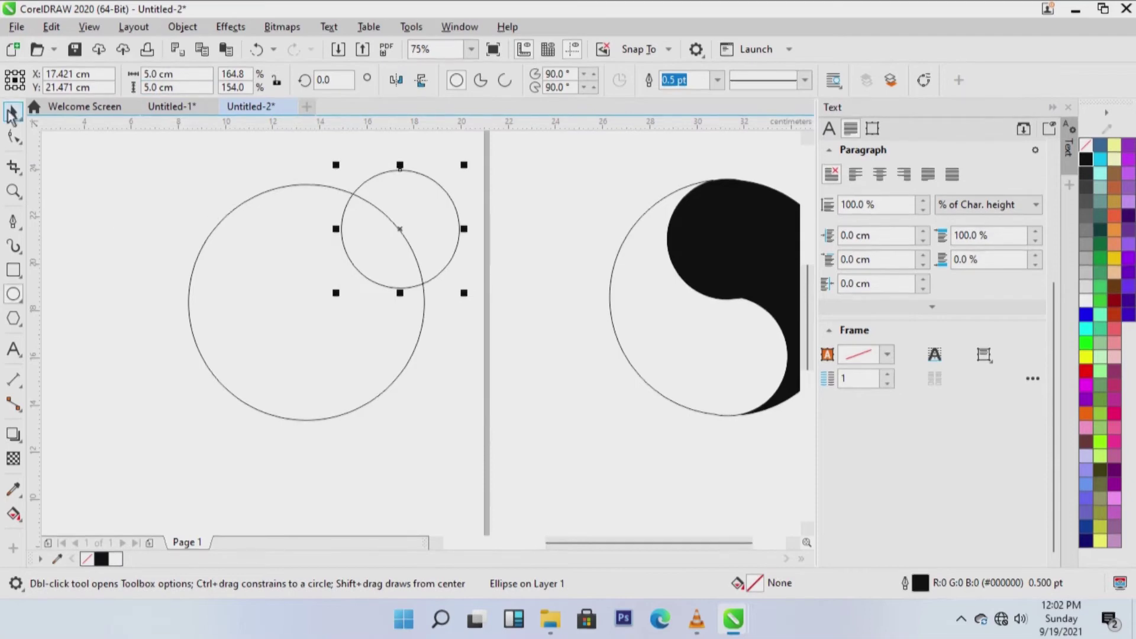
- Move the small circle just outside the large one's right side and convert it to an arc with a 90° starting angle
left_click_drag(452, 232, 549, 290)
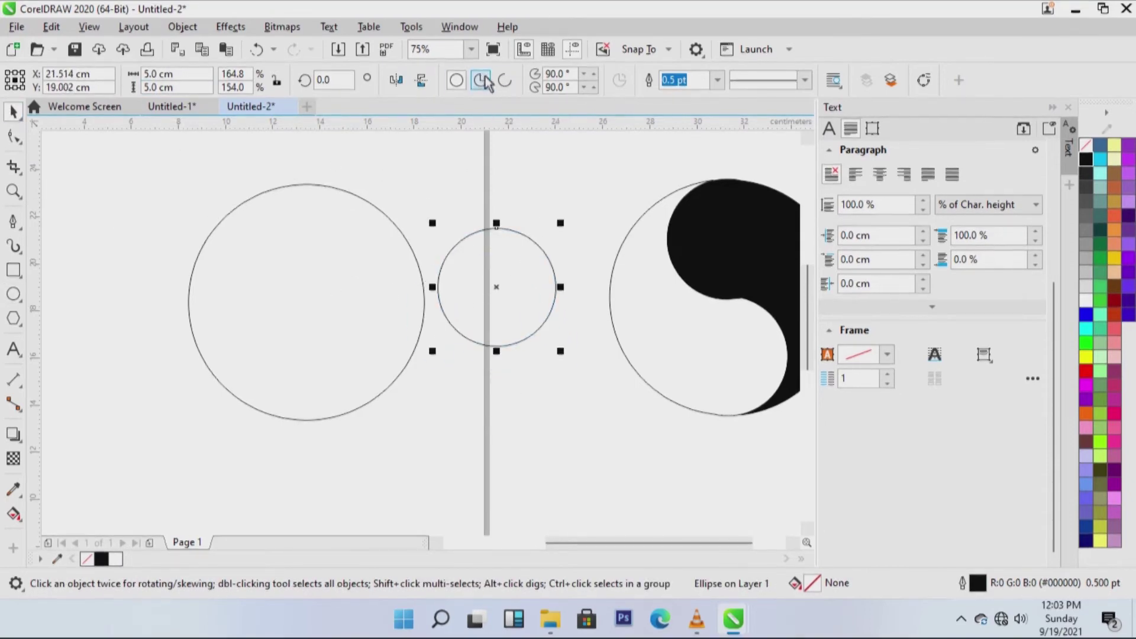
left_click(504, 84)
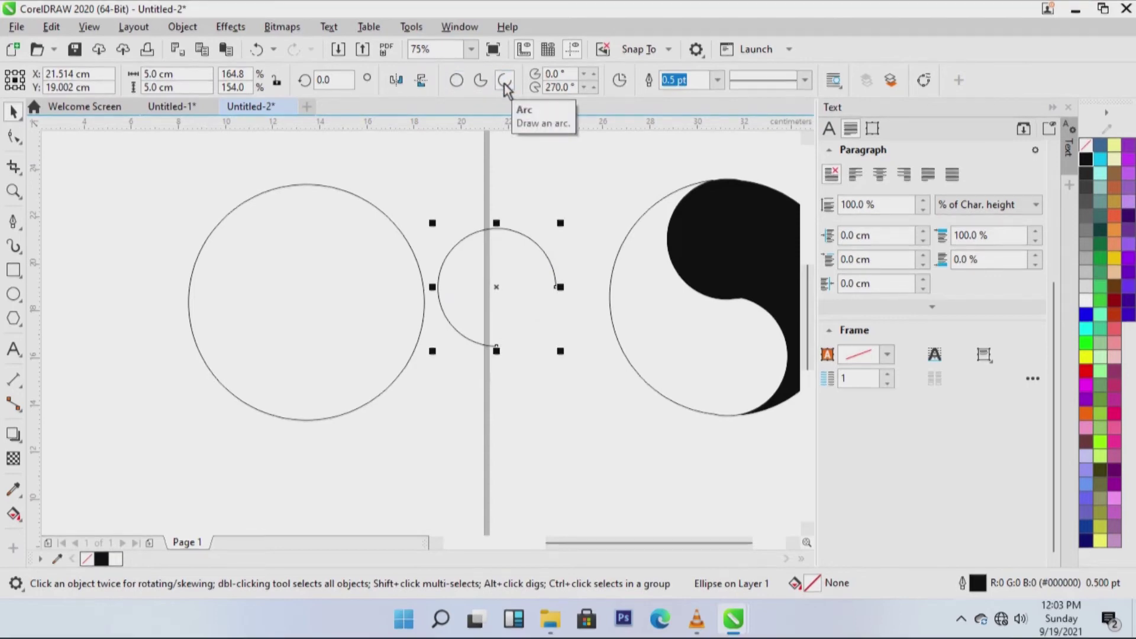
triple_click(570, 79)
type("90")
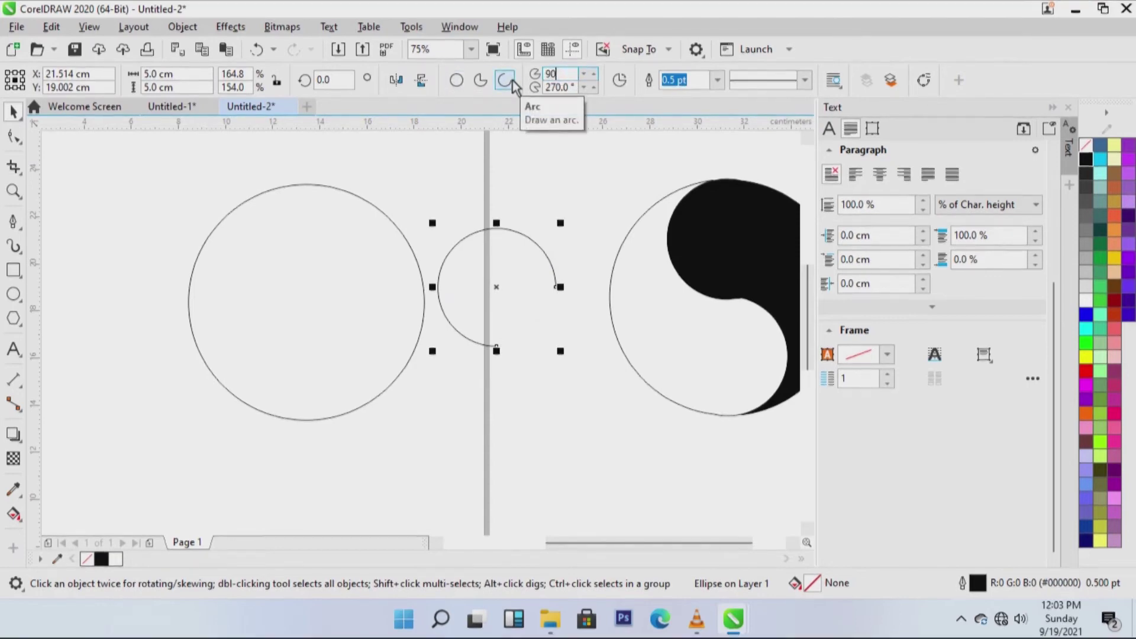
key("Return")
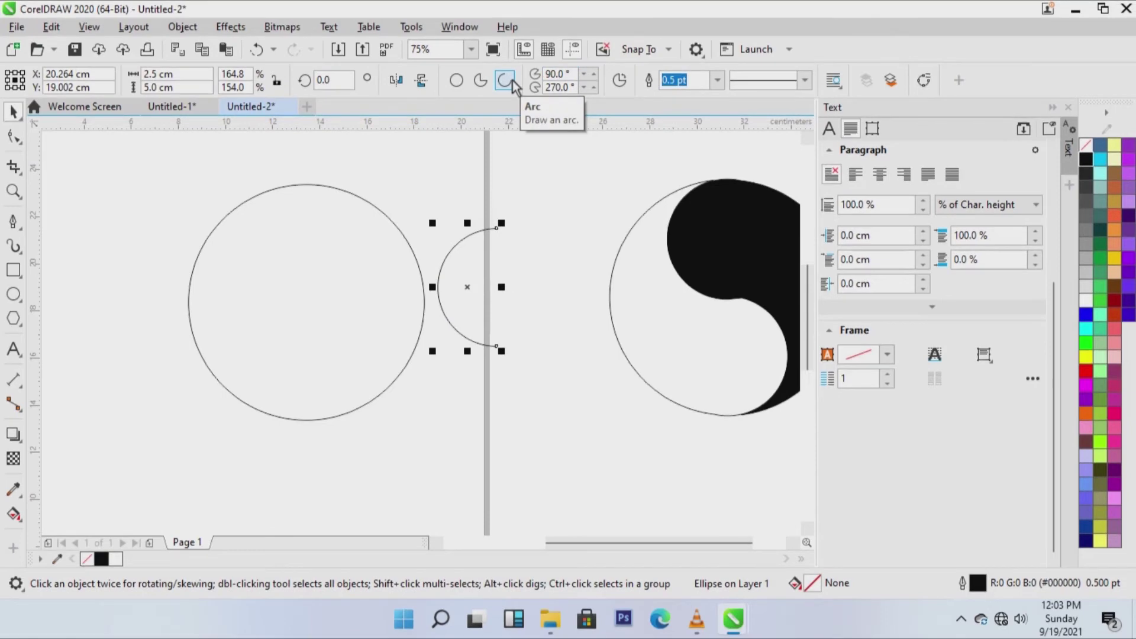
left_click(13, 112)
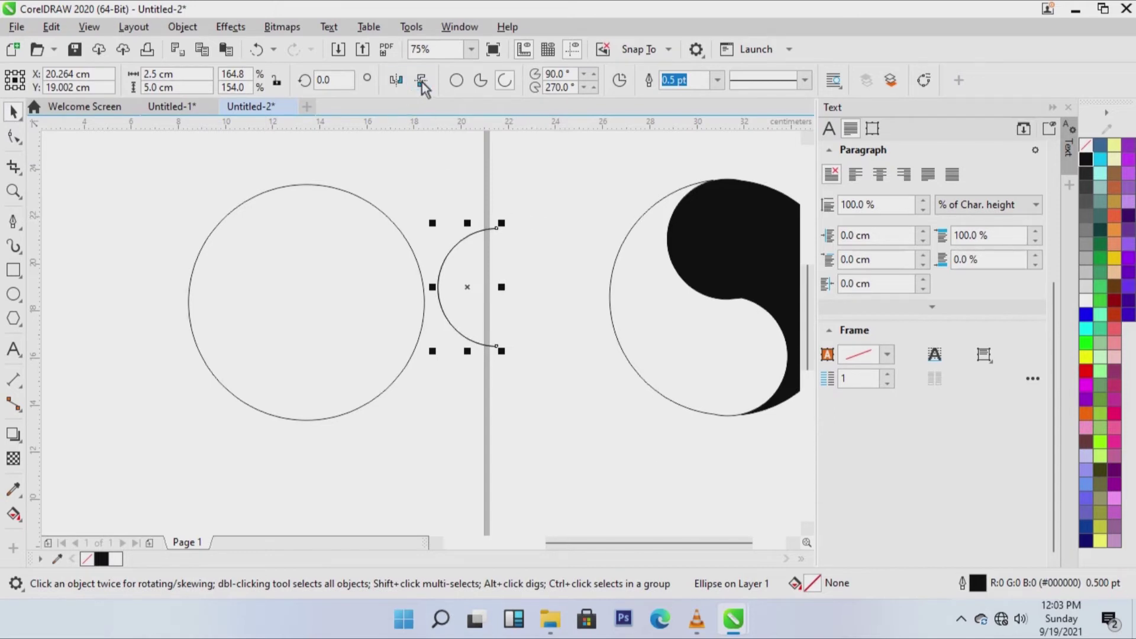
- Duplicate the half-circle arc in place, mirror the copy horizontally and move it down until the two arcs form an S shape
left_click(388, 84)
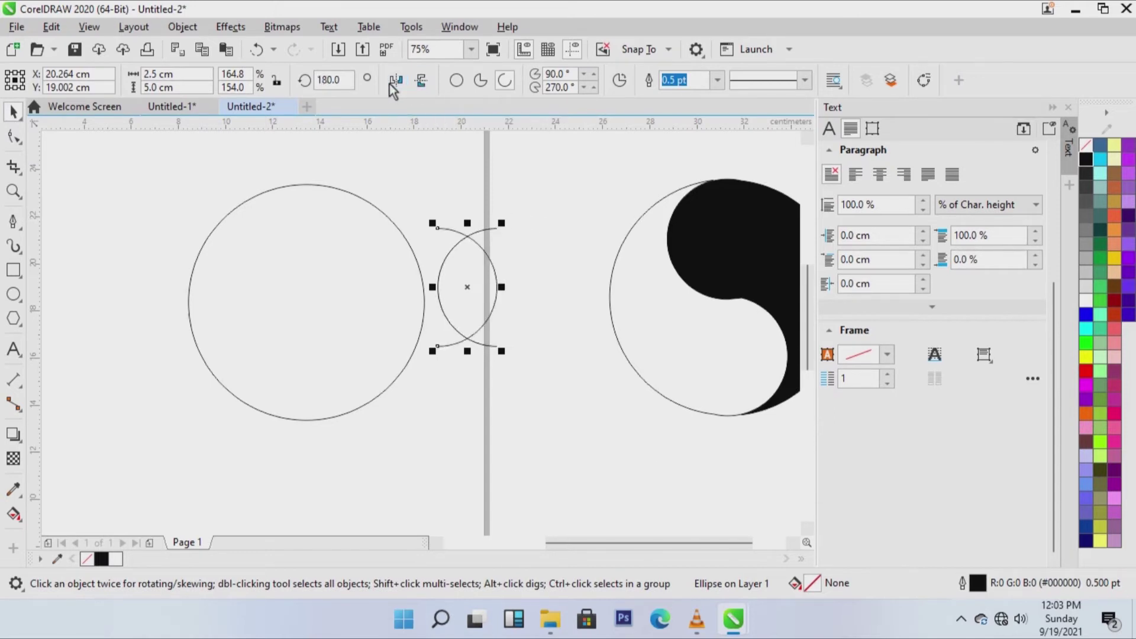
left_click_drag(491, 373, 499, 358)
key("Down")
key("Down")
key("Down")
key("Down")
key("Down")
key("Down")
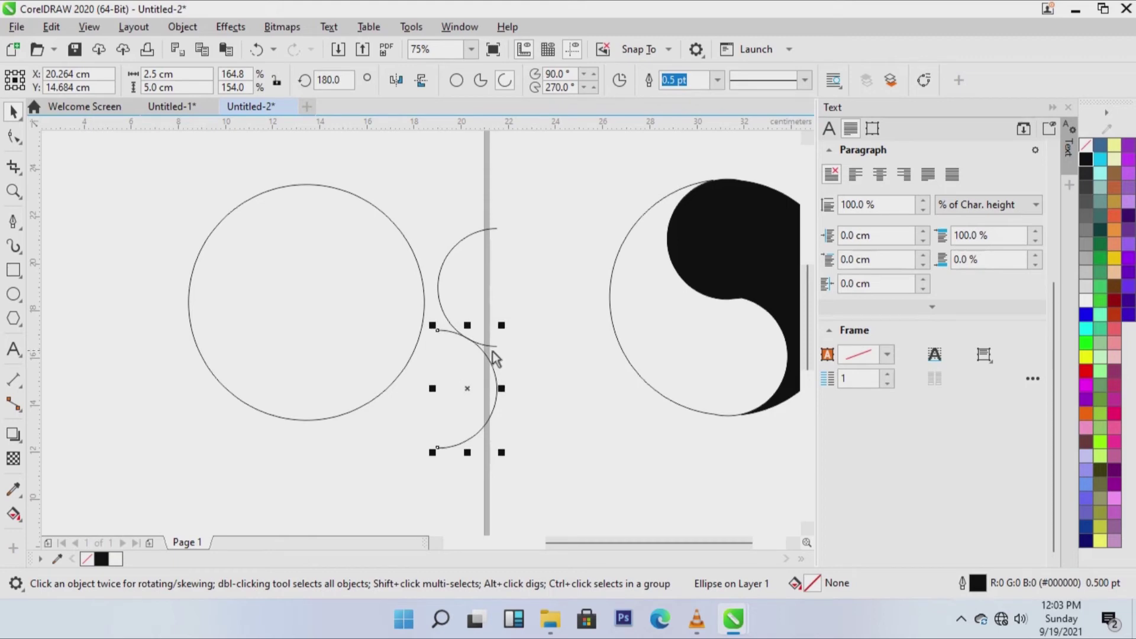
left_click(531, 349)
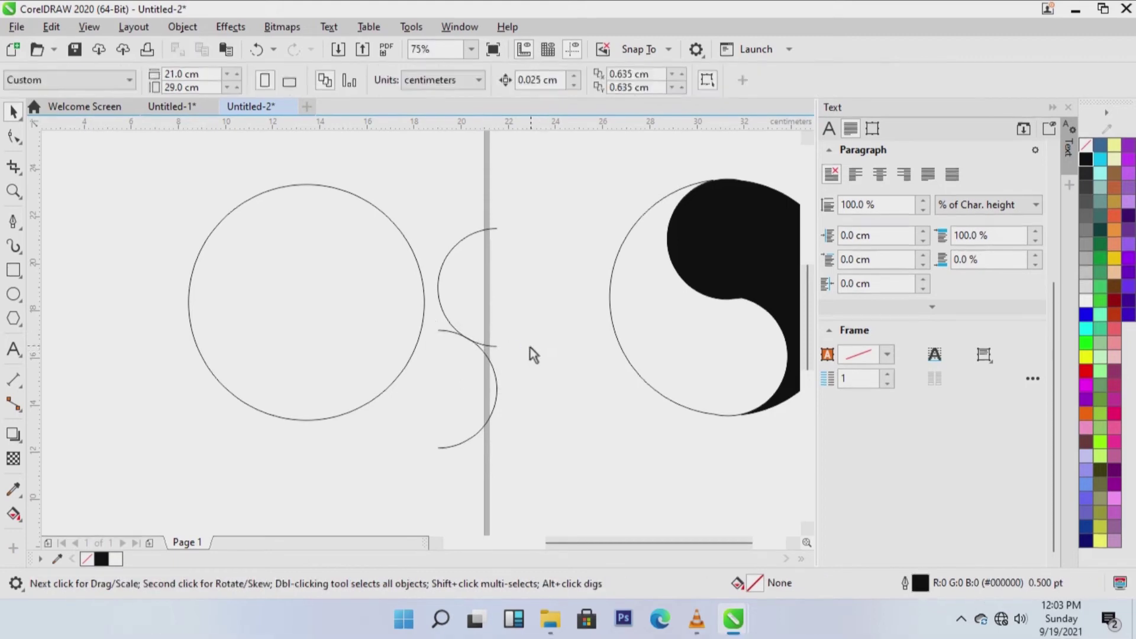
- Nudge the lower arc slightly down so it just touches the upper arc where they meet
key("z")
left_click(474, 343)
left_click(406, 343)
left_click(416, 336)
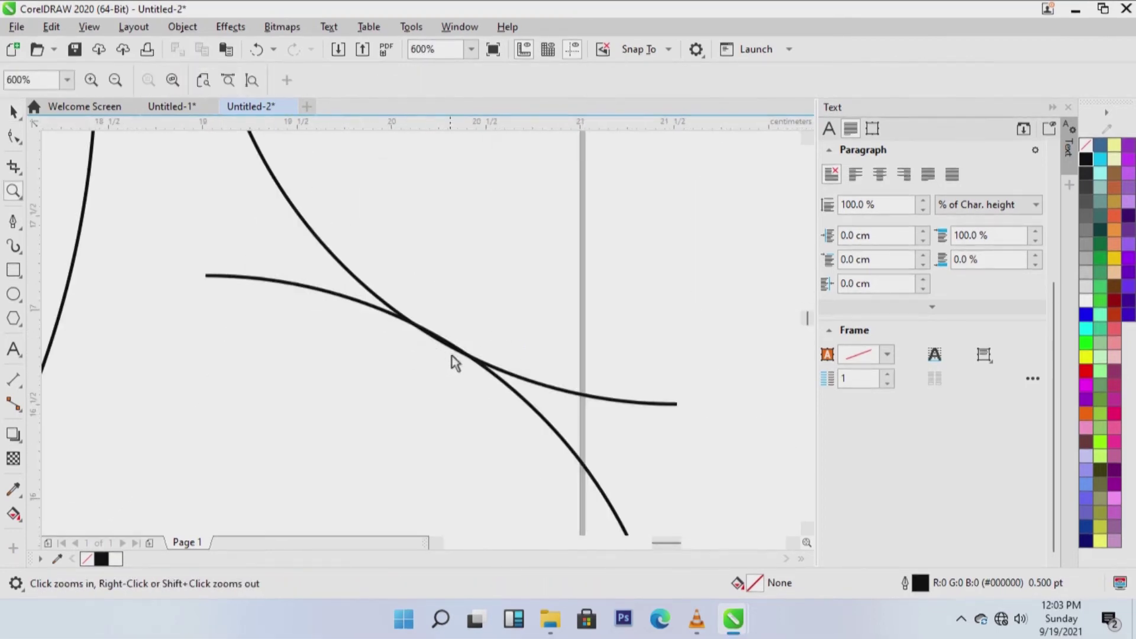
key("space")
left_click(507, 391)
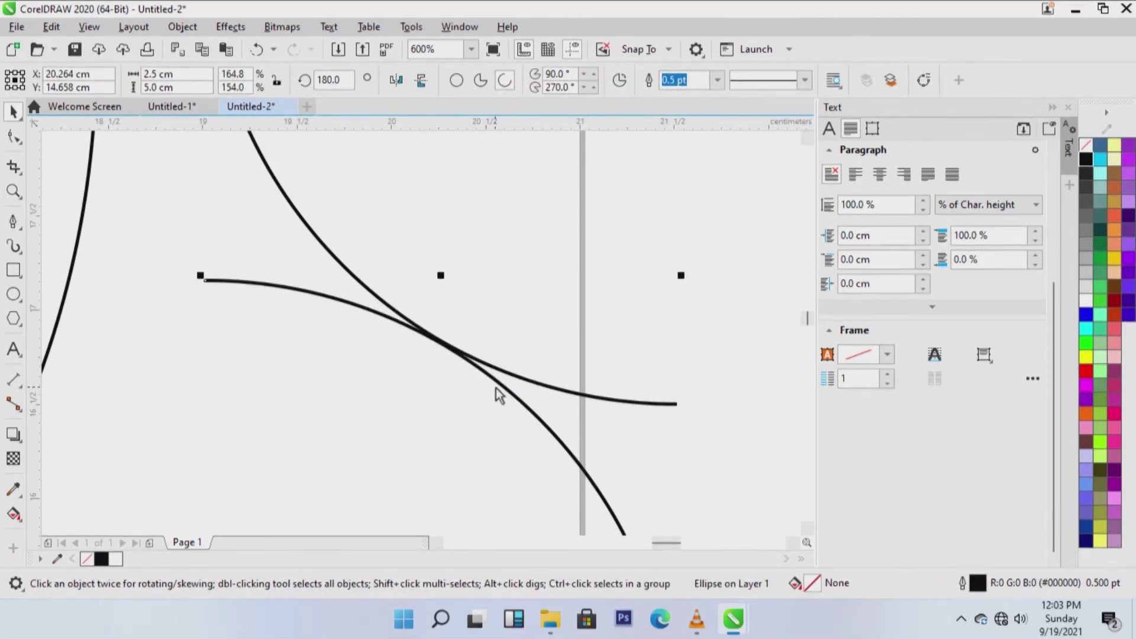
left_click(586, 520)
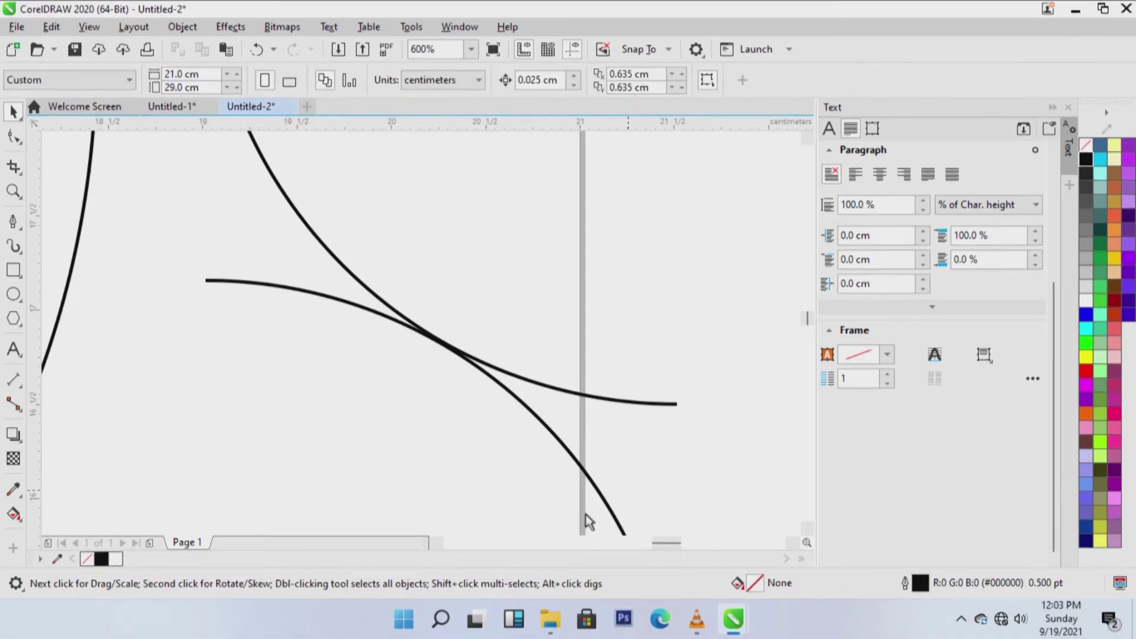
- Weld the upper and lower arcs into one curve object
left_click(502, 390)
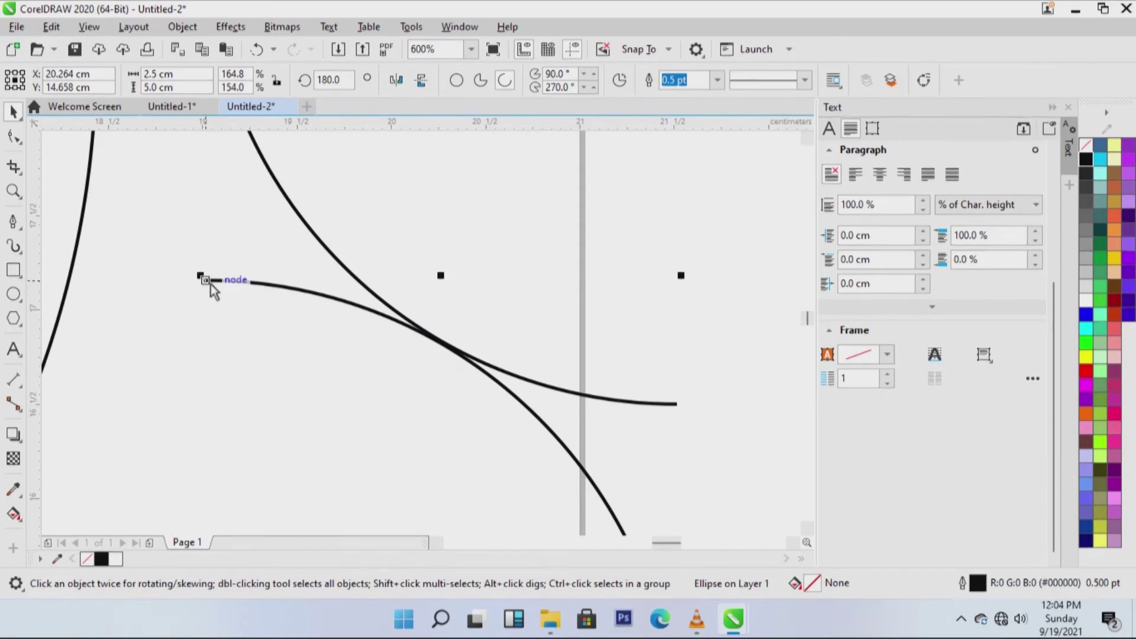
left_click(293, 208, "shift")
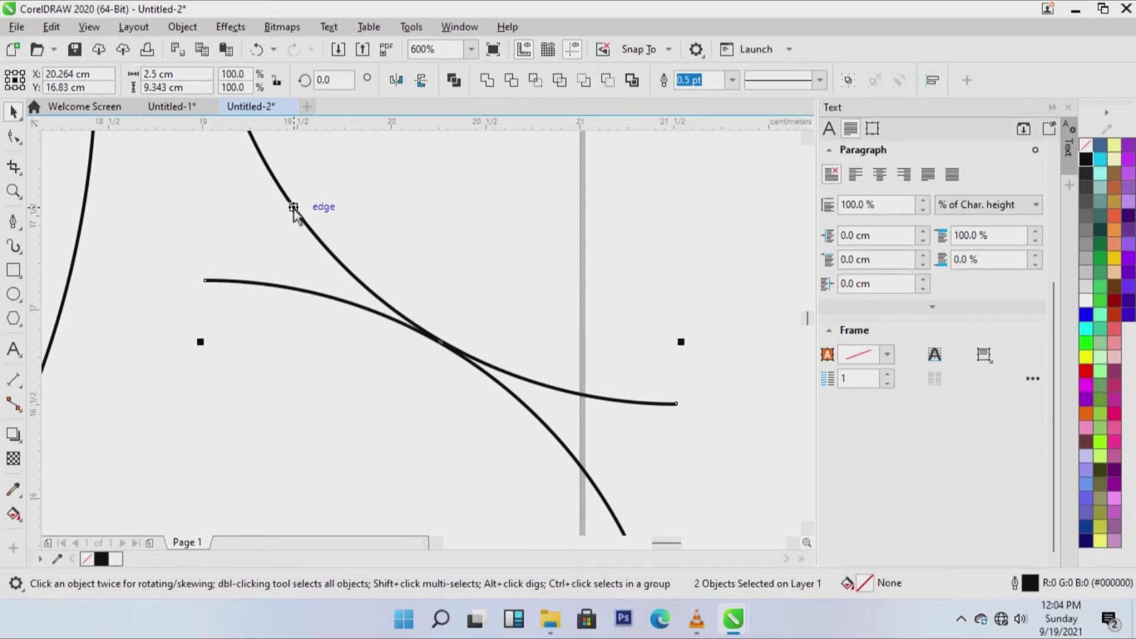
left_click(486, 83)
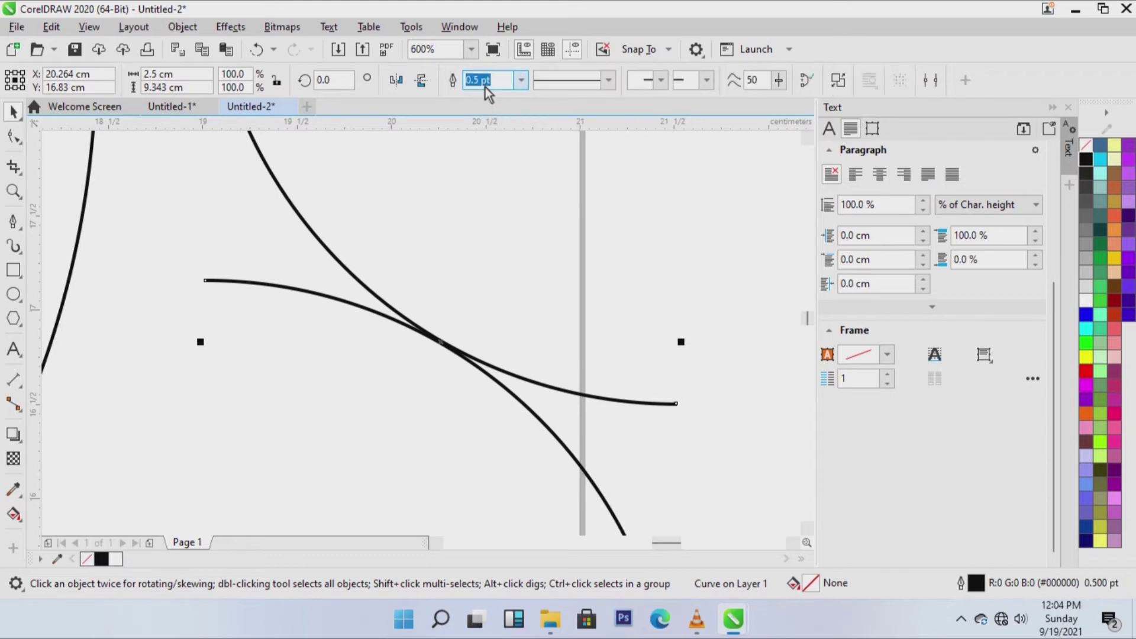
left_click(306, 353)
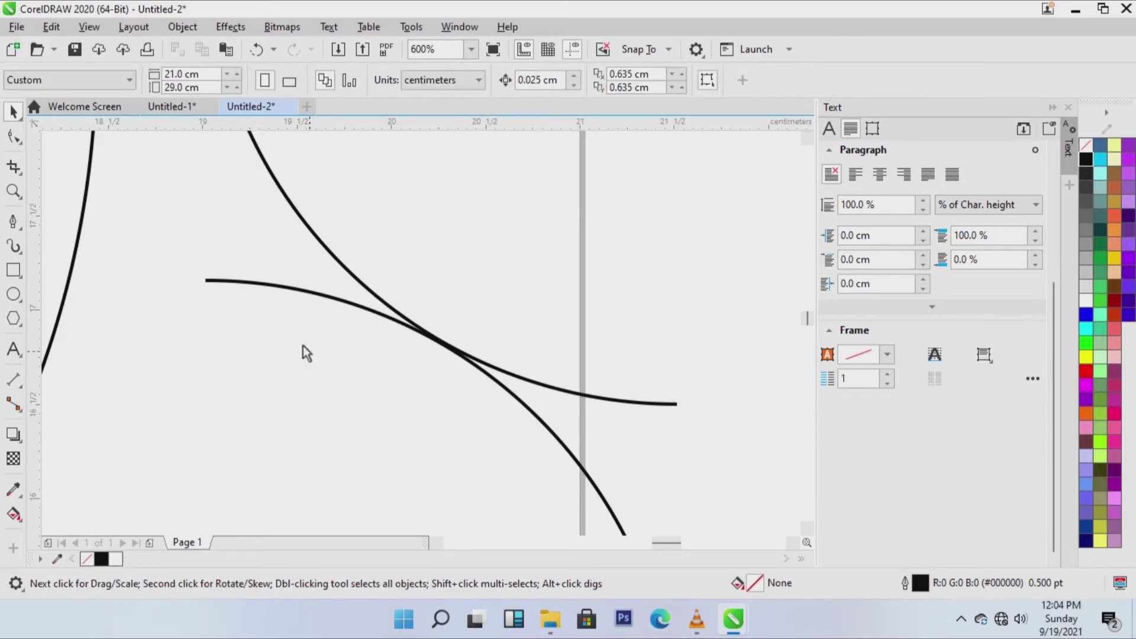
- Add a node to each of the two arcs at their touching point with the Shape tool
left_click(246, 290)
left_click(14, 136)
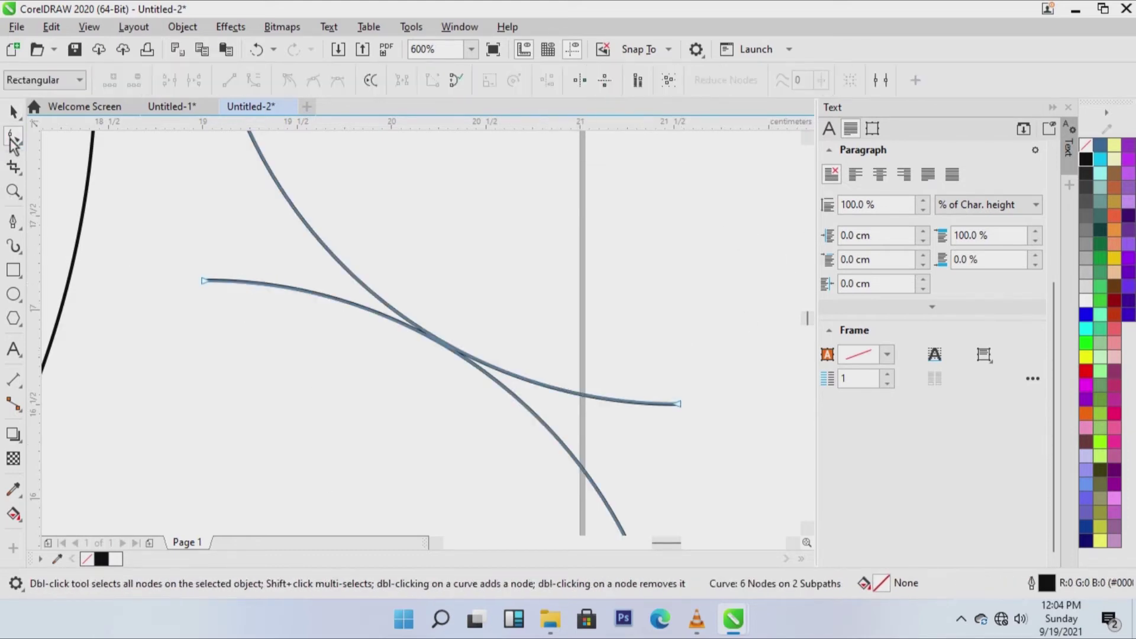
key("z")
left_click(436, 343)
left_click(437, 343)
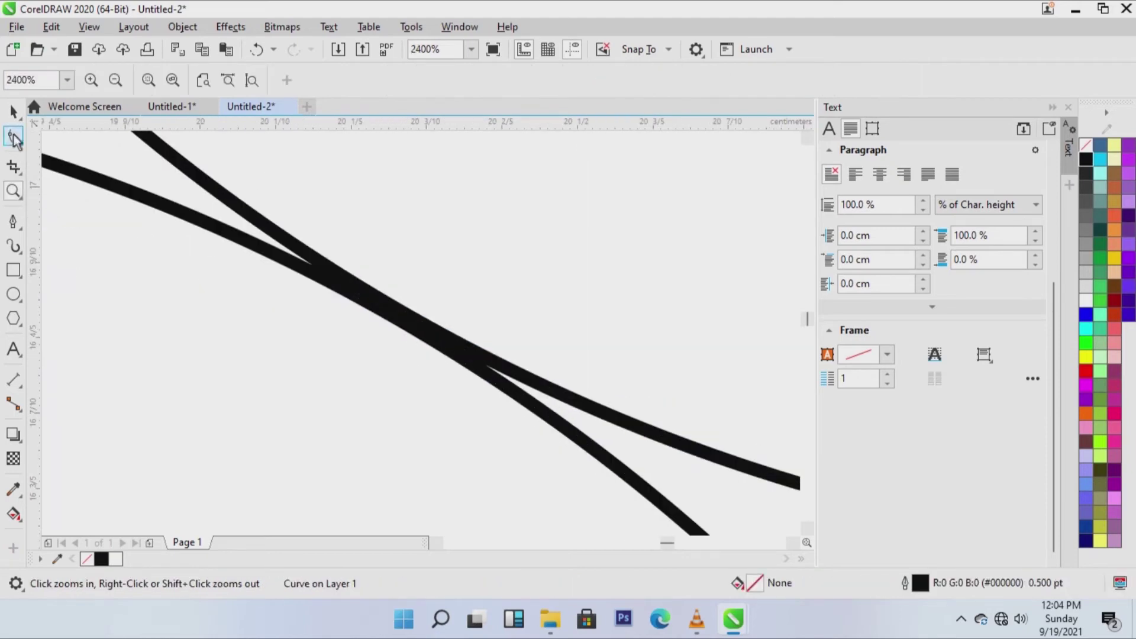
key("F10")
double_click(386, 313)
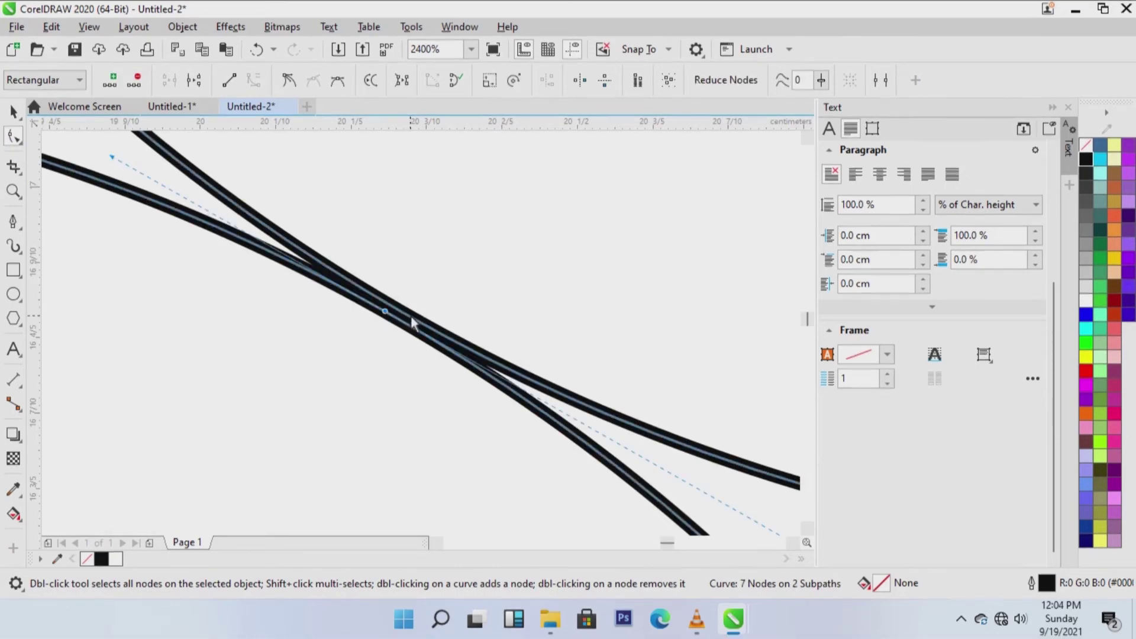
double_click(411, 318)
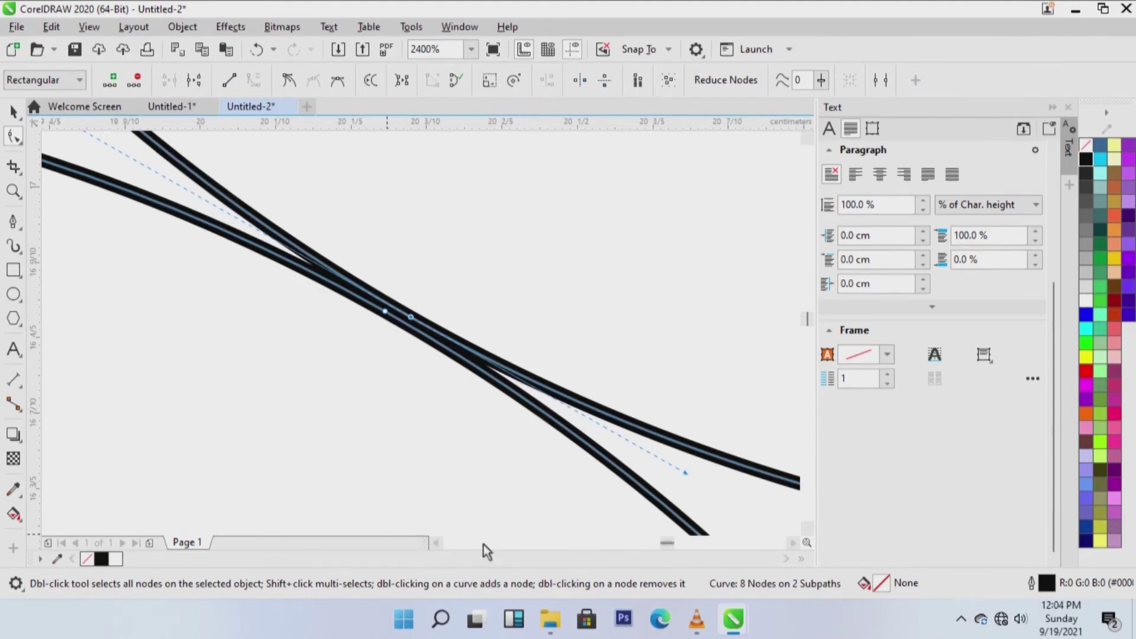
- Delete the end nodes of both arcs' overhanging tails so each arc stops at its new node in the middle
left_click(435, 544)
key("z")
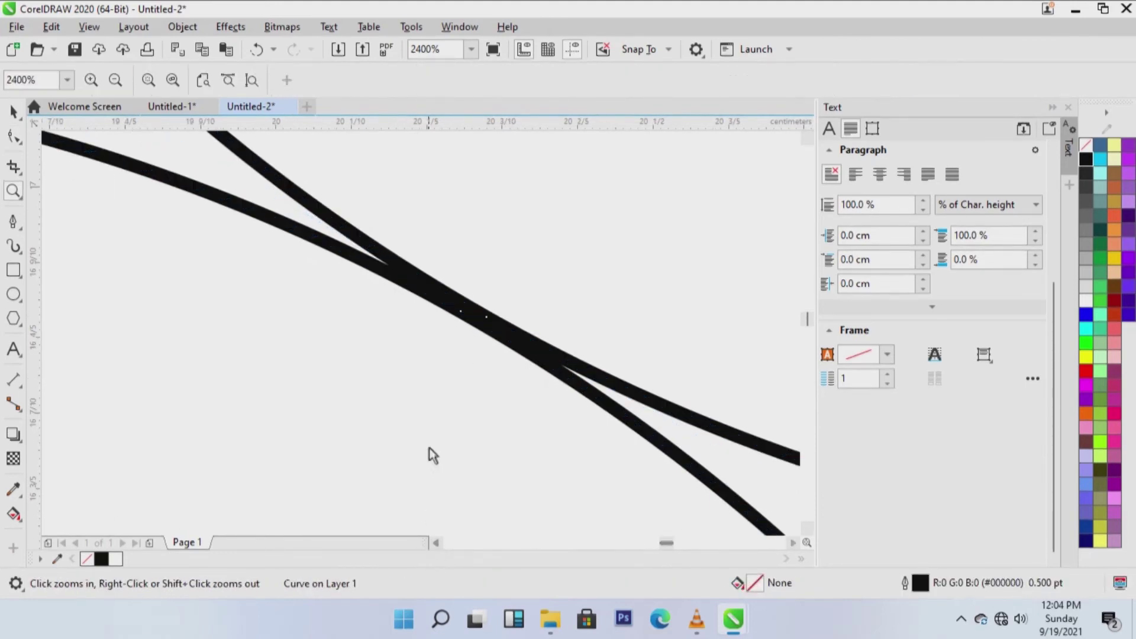
right_click(431, 351)
right_click(430, 351)
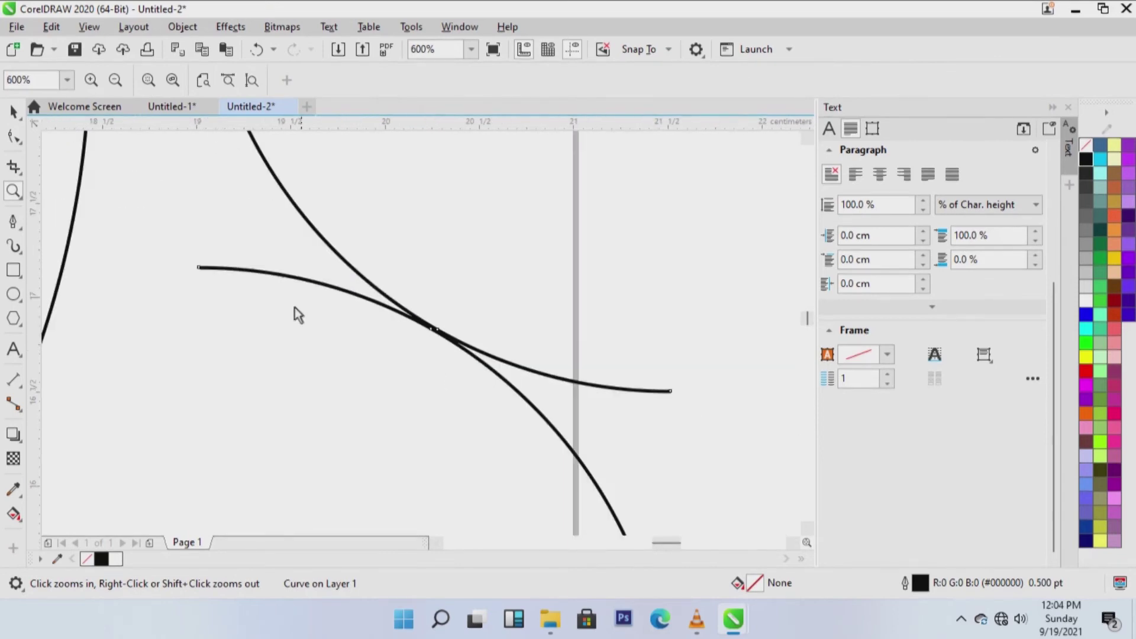
key("F10")
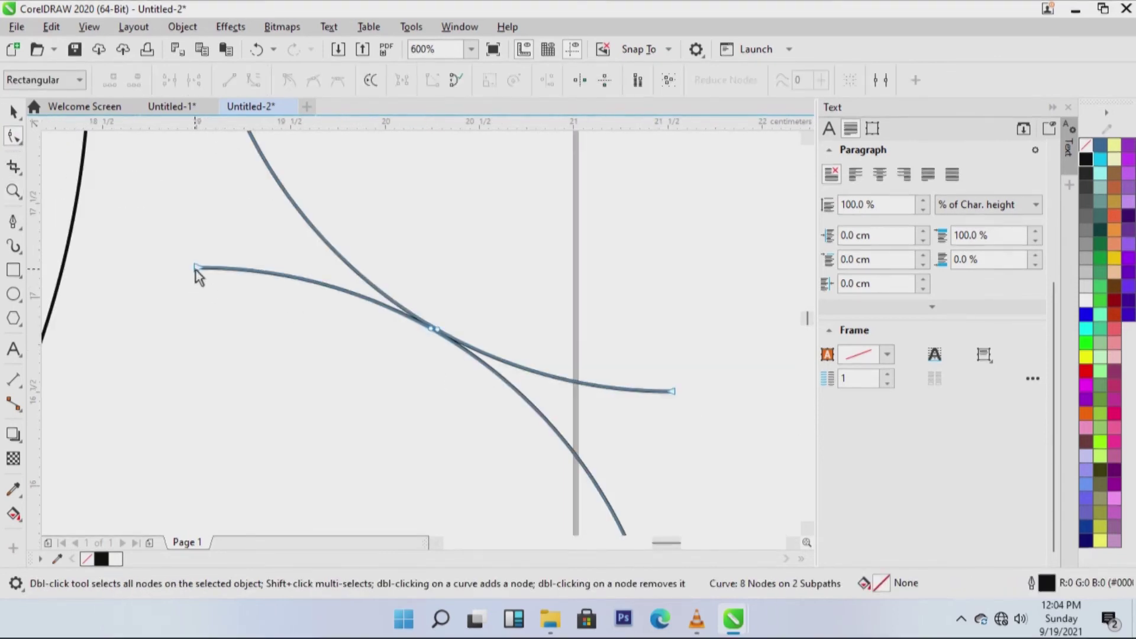
left_click_drag(197, 270, 241, 277)
key("Delete")
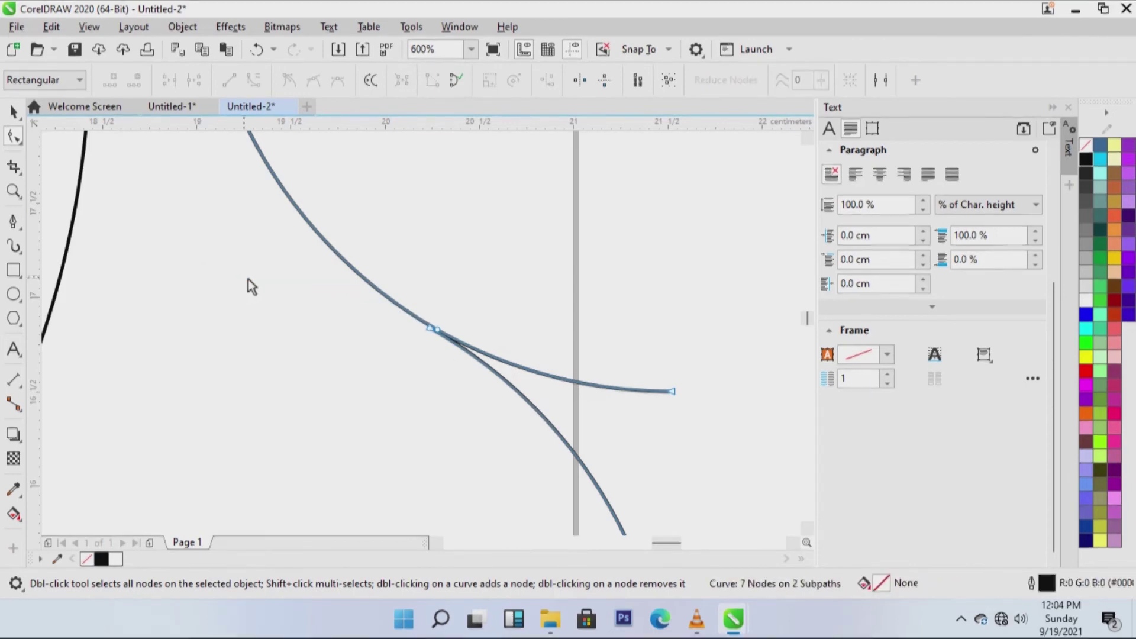
double_click(674, 391)
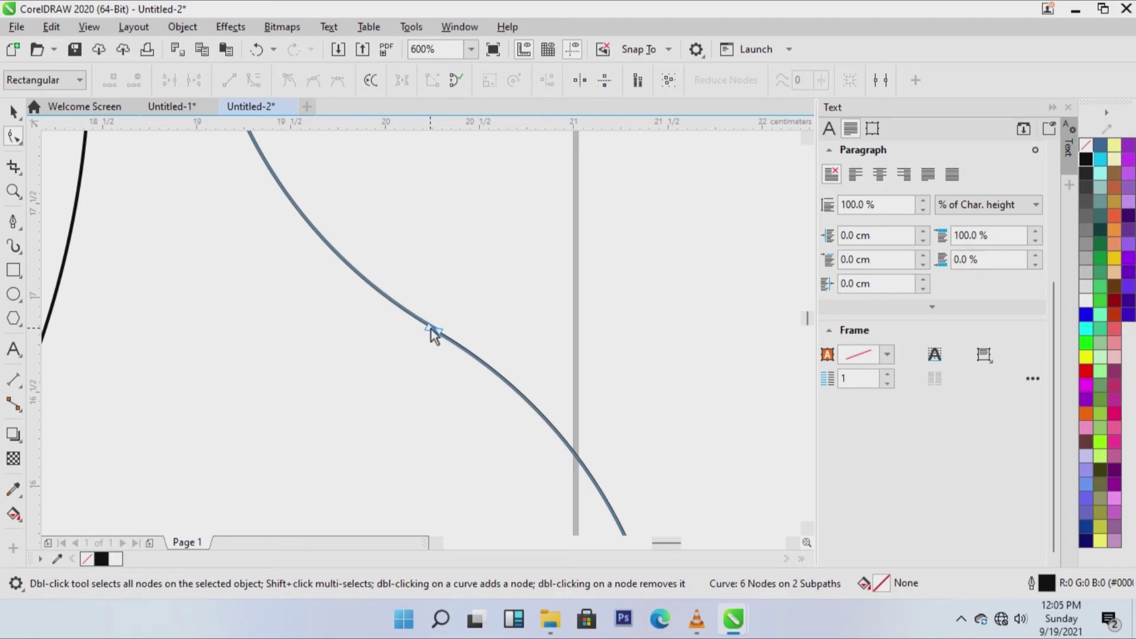
- Join the two open end nodes in the middle to make the S-curve one continuous path
left_click_drag(432, 333, 438, 332)
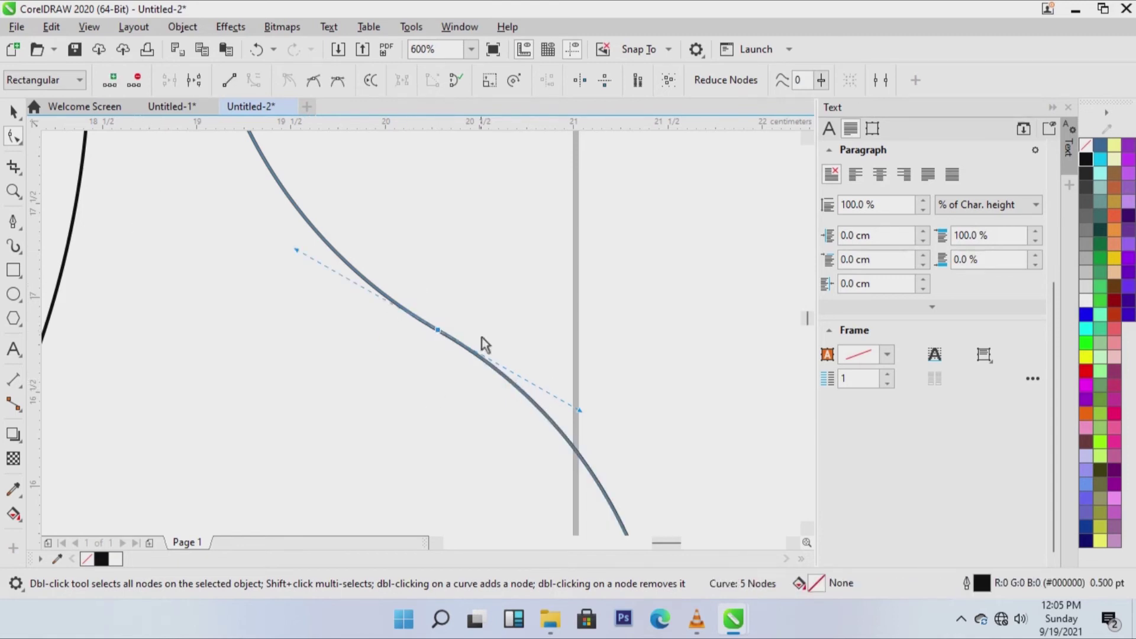
left_click(13, 112)
left_click(726, 319)
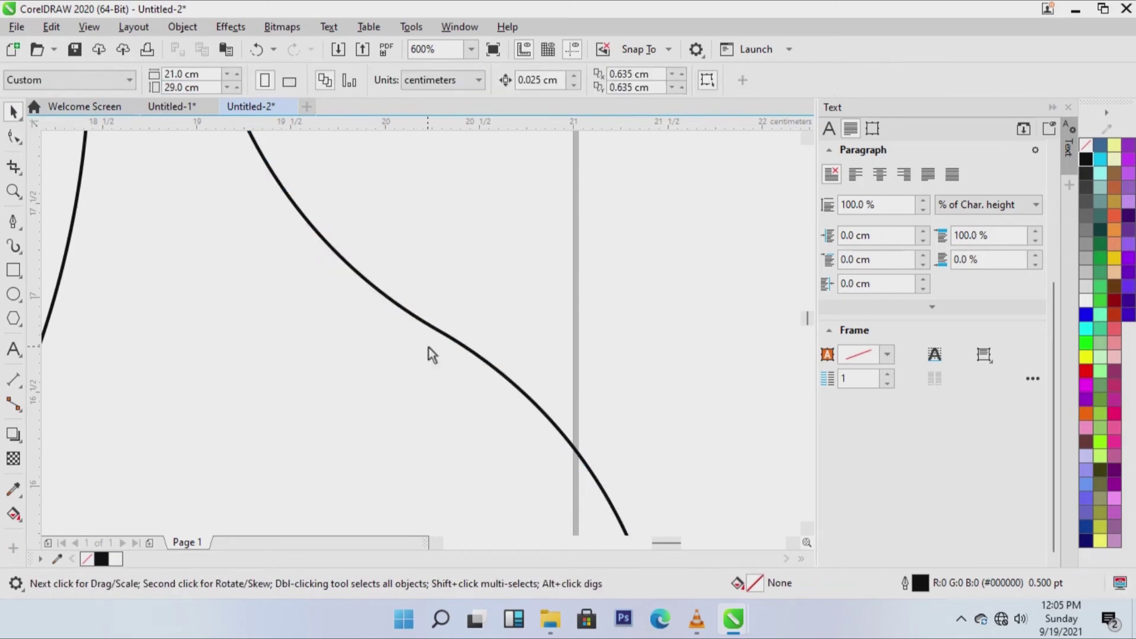
- Move the S-curve inside the 10 cm circle so its two ends meet the circle's outline
key("z")
right_click(432, 349)
right_click(543, 364)
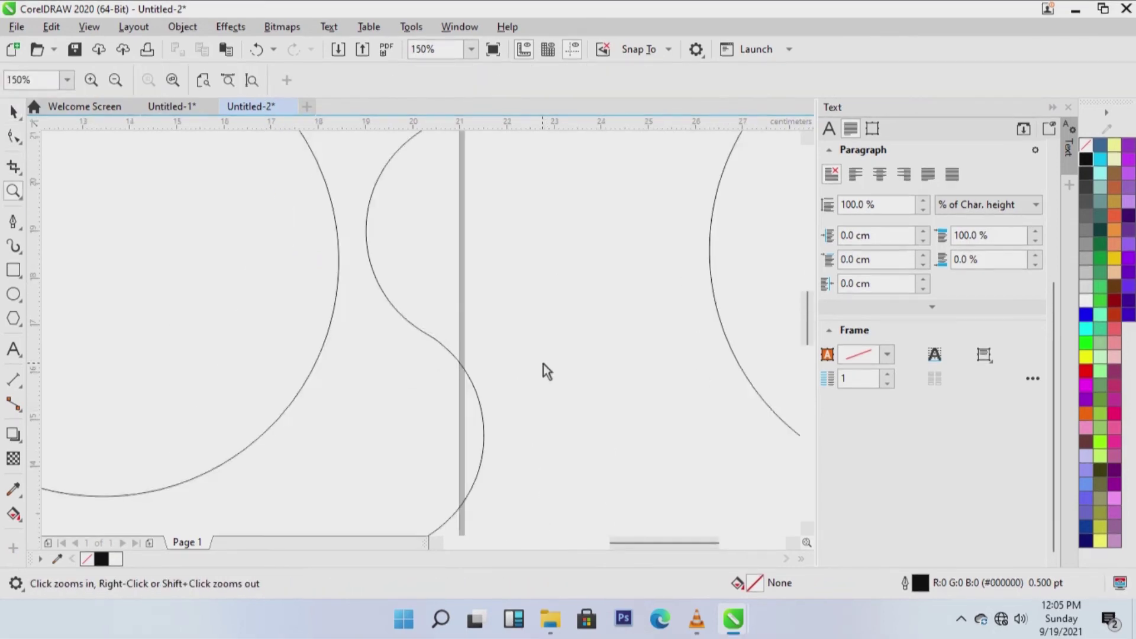
right_click(543, 363)
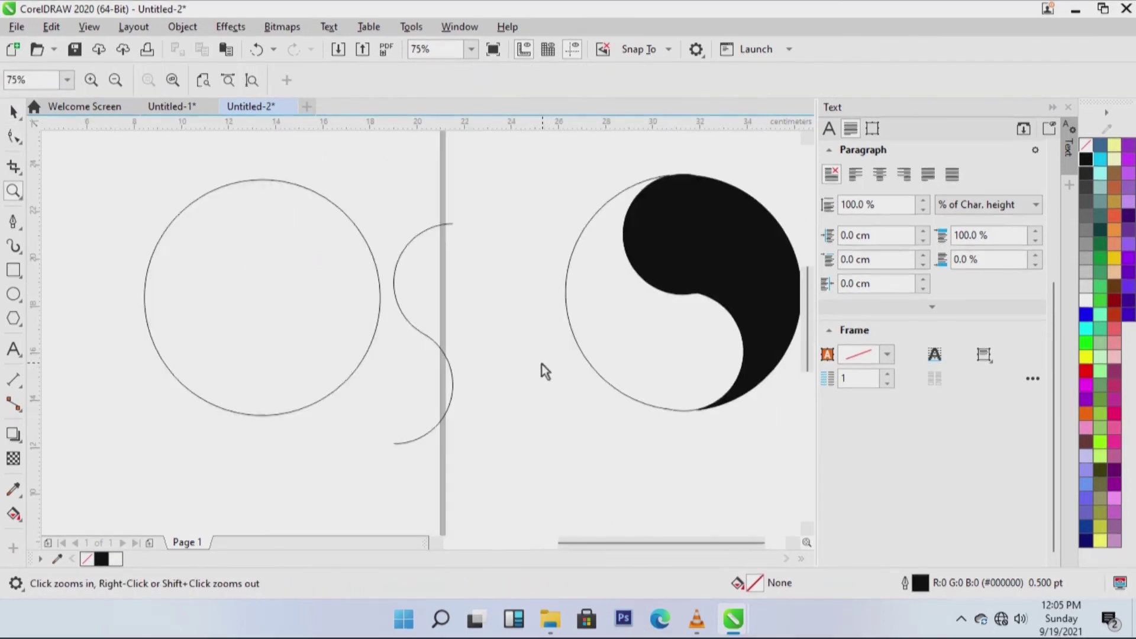
left_click(13, 111)
left_click(421, 234)
left_click_drag(420, 234, 256, 197)
left_click_drag(291, 409, 274, 415)
left_click(272, 392)
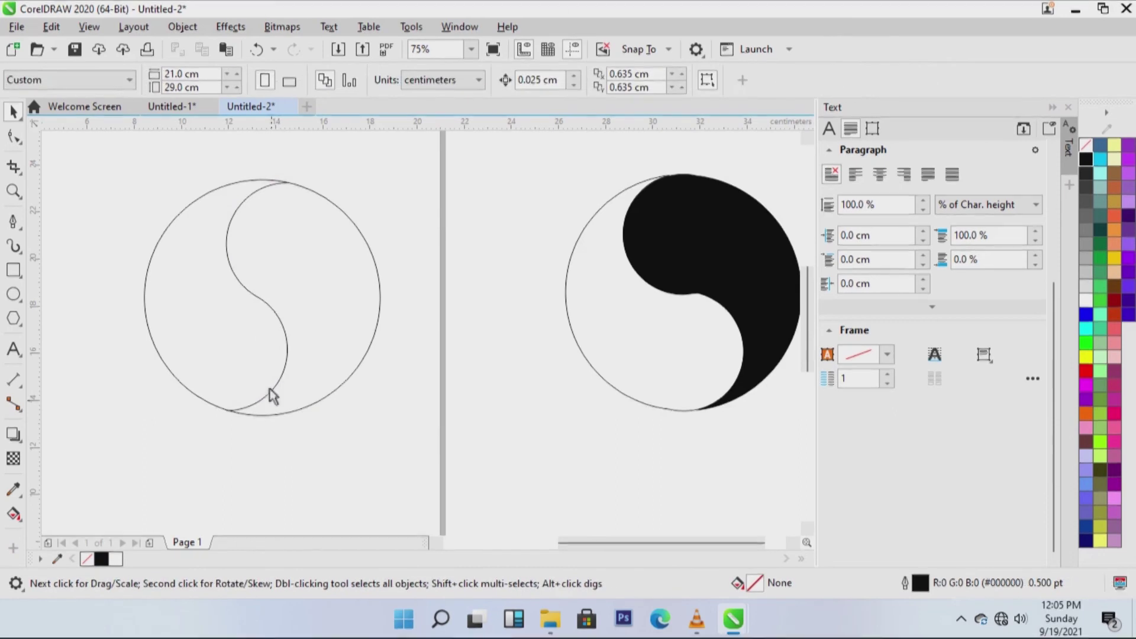
- Align the centers of the S-curve and the circle horizontally and vertically
left_click(283, 351)
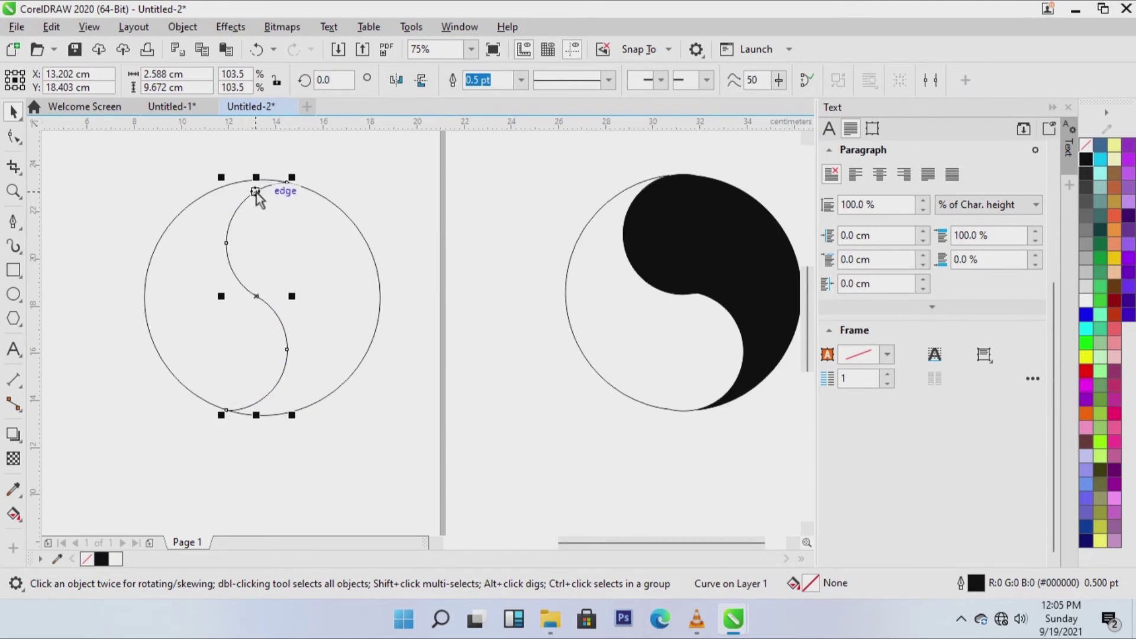
key("ctrl+a")
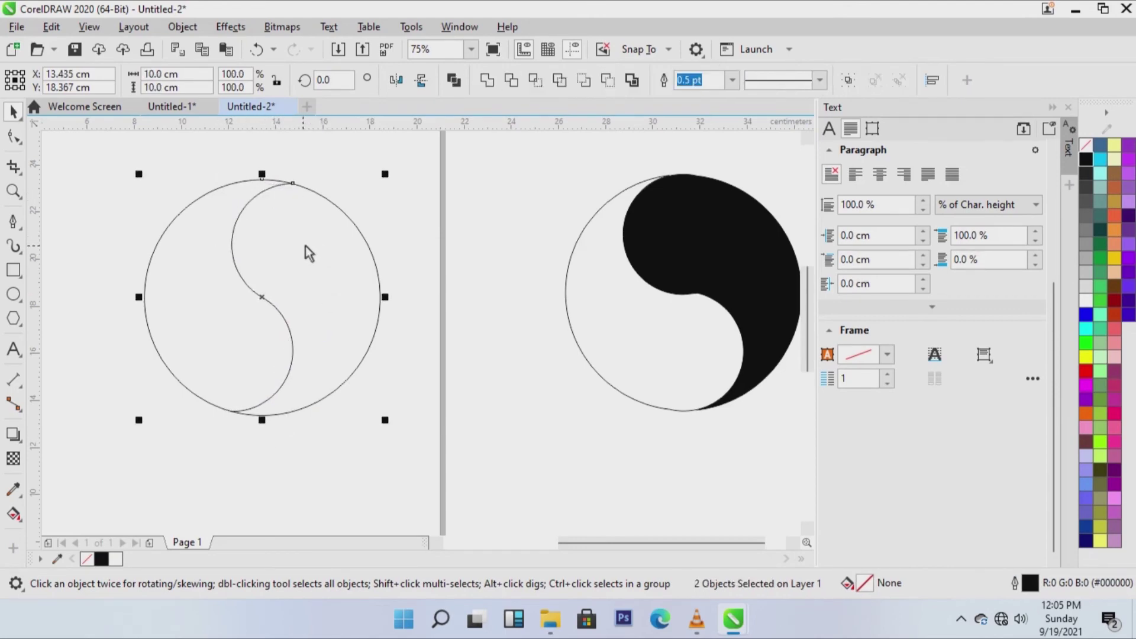
left_click(456, 313)
- Cut the circle along the S-curve by applying Simplify to the two objects
left_click(231, 237)
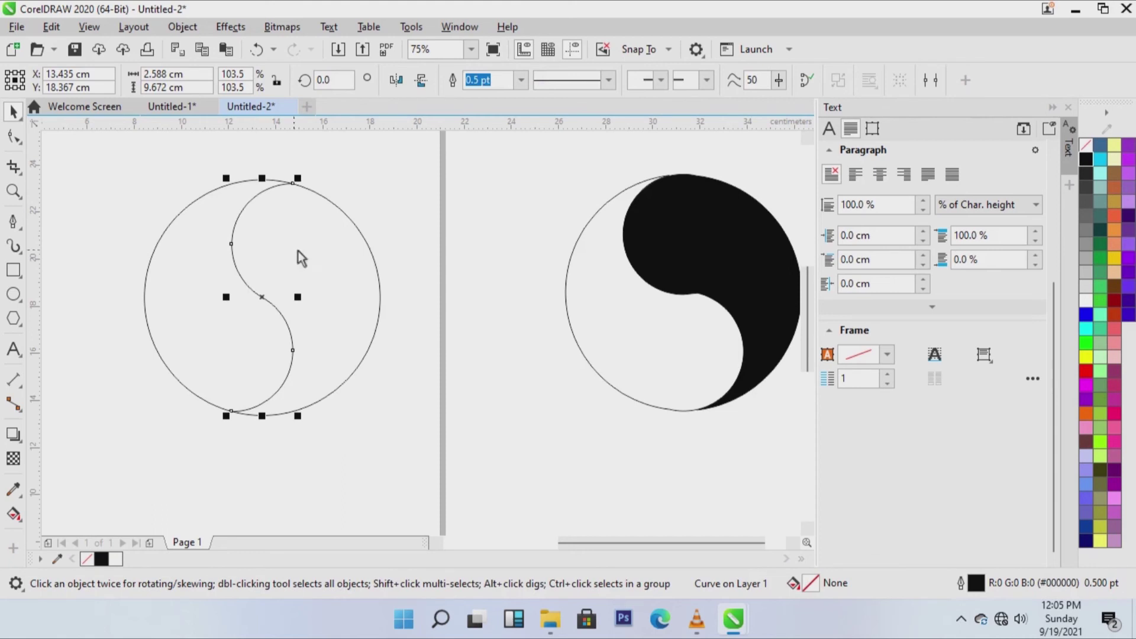
left_click(335, 206, "shift")
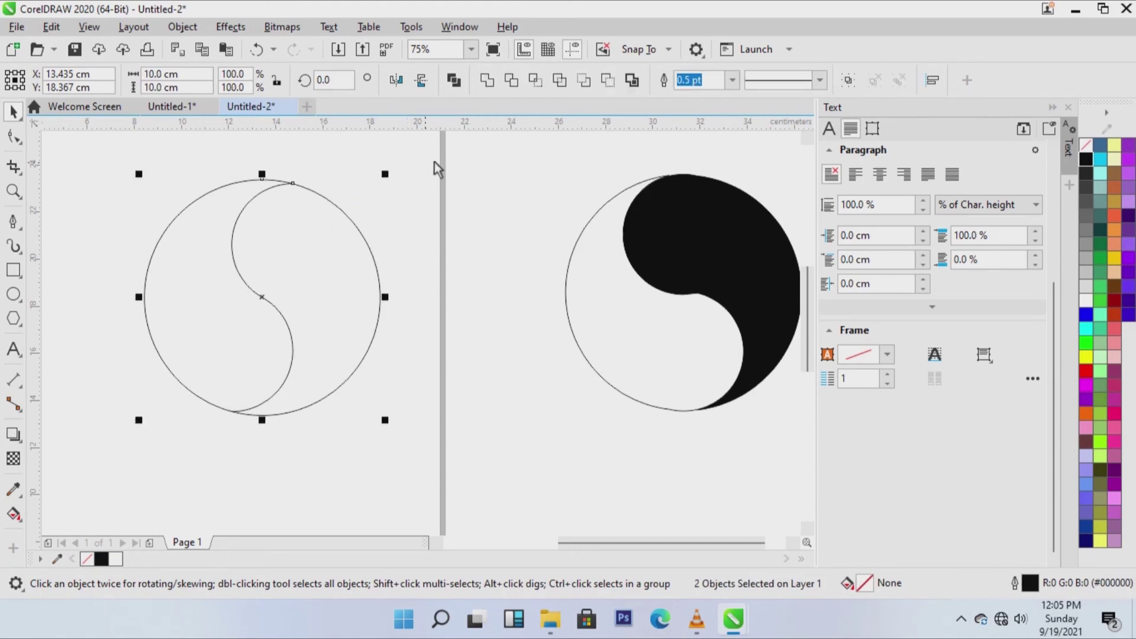
left_click(553, 86)
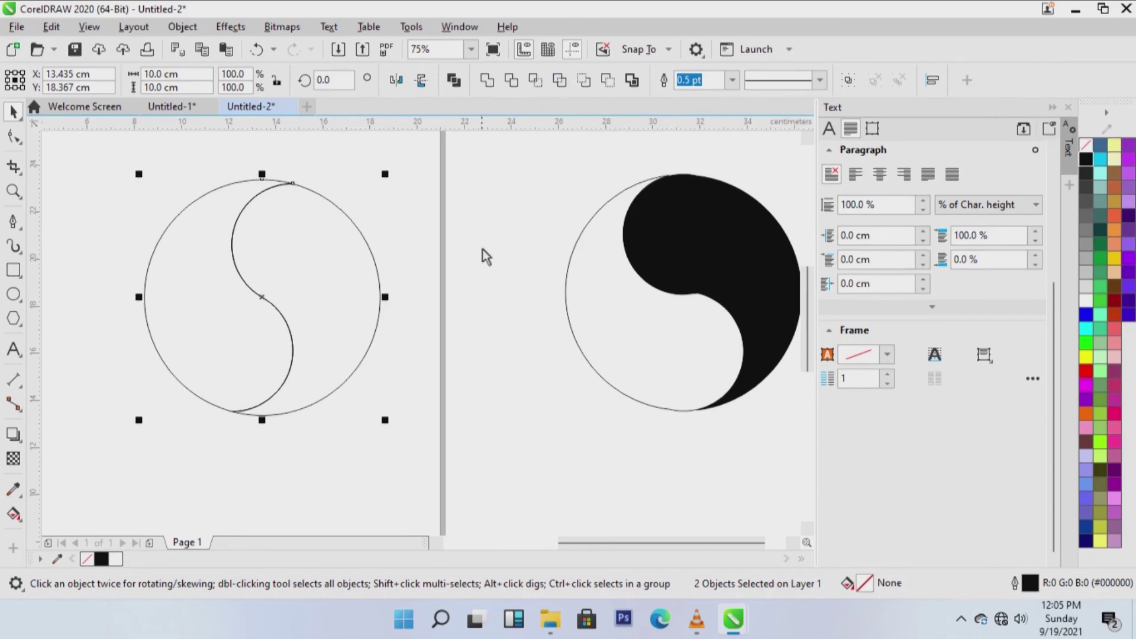
- Move the divided circle to the left, clear of the original S-curve, and delete that leftover curve
left_click_drag(434, 322, 540, 302)
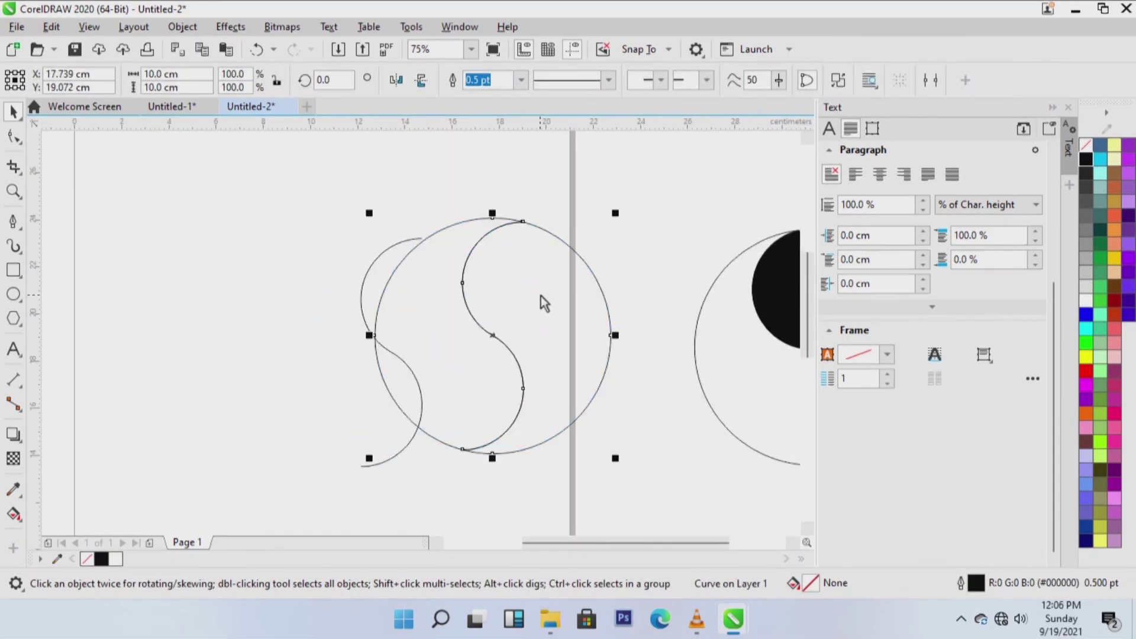
key("ctrl+z")
left_click_drag(439, 322, 271, 325)
left_click(469, 307)
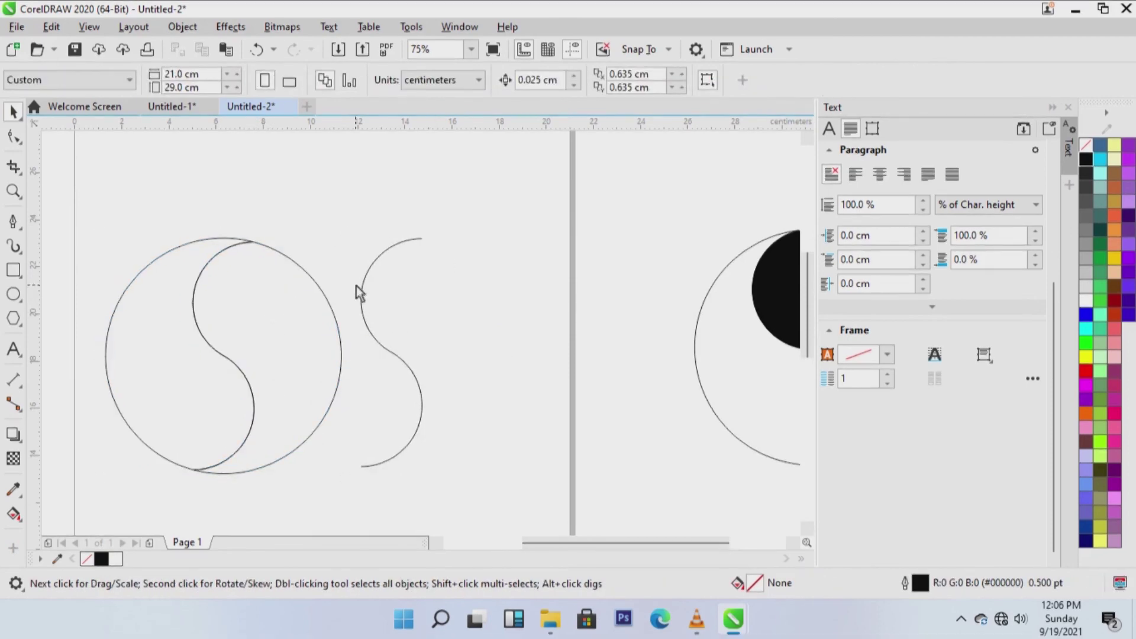
left_click(362, 280)
key("Delete")
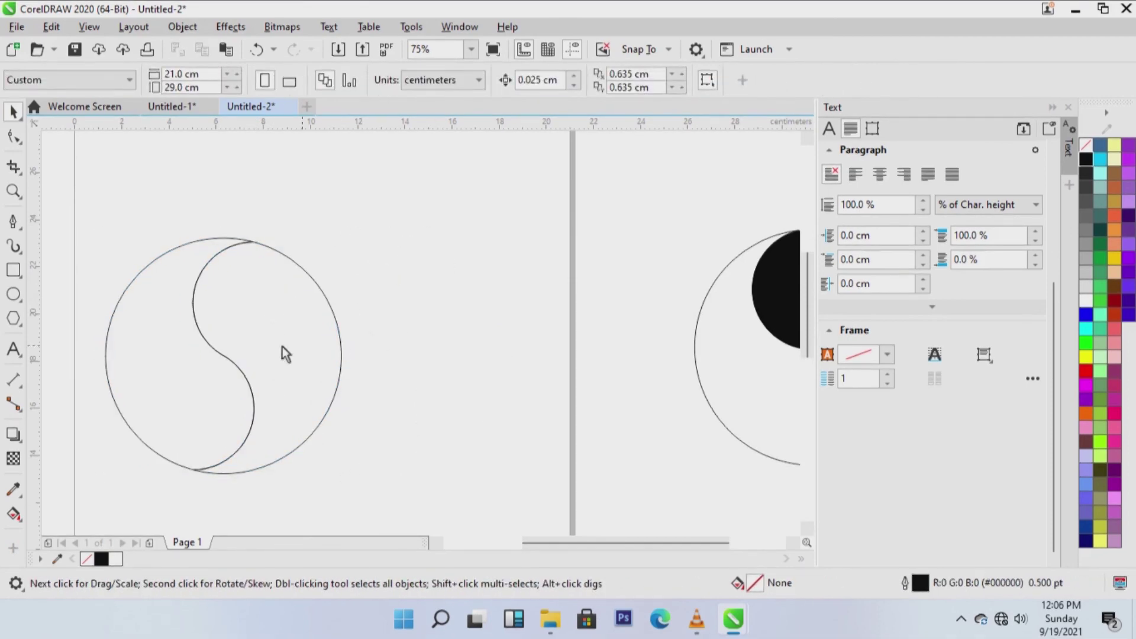
- Break the divided circle apart into two separate halves
left_click(211, 271)
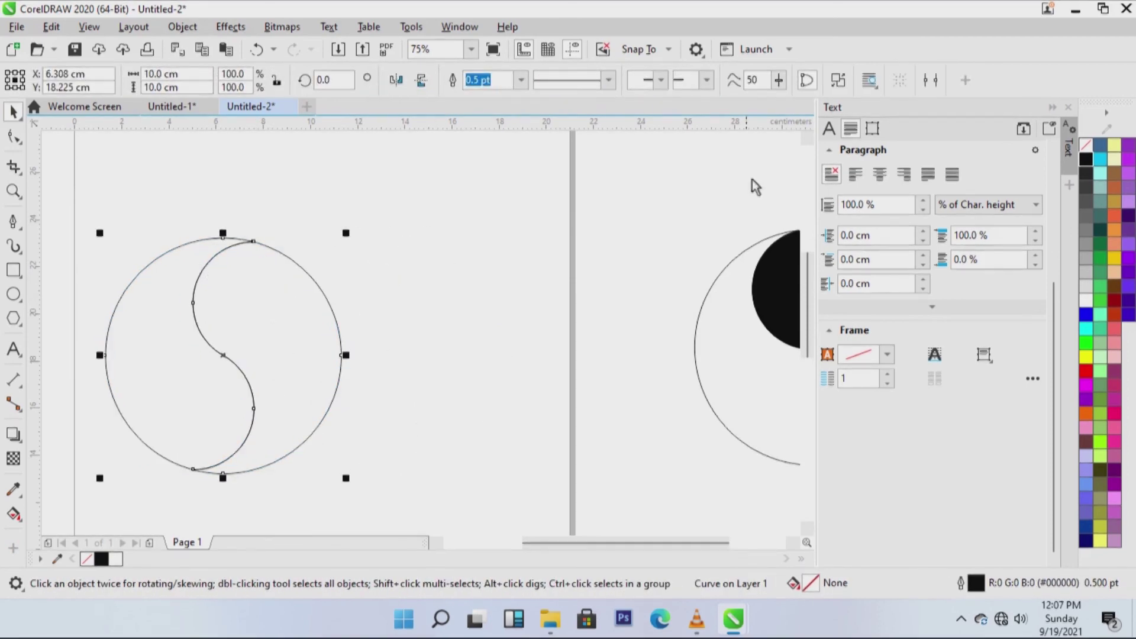
left_click(838, 81)
left_click(229, 329)
- Fill the circle's right half with black and its left half with white
left_click(290, 259)
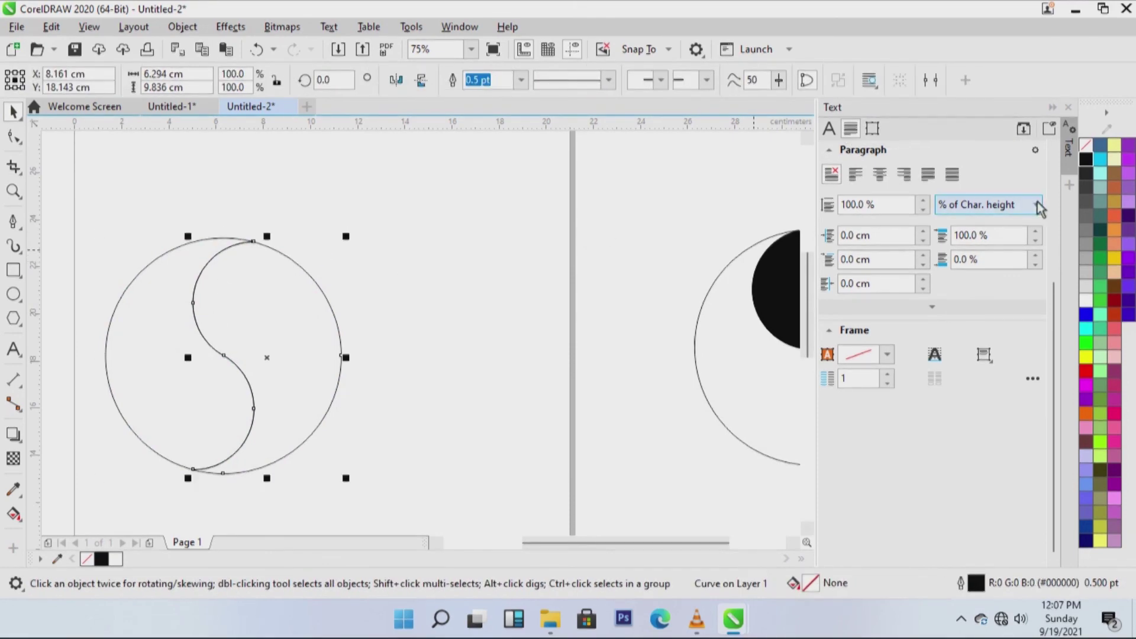
left_click(1086, 159)
left_click(220, 253)
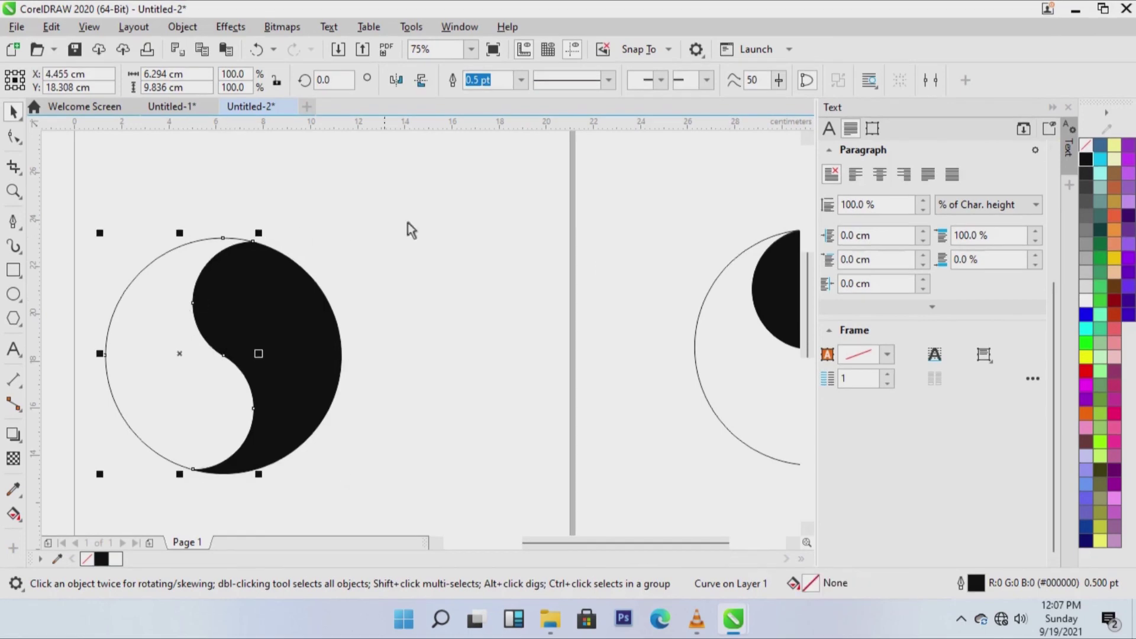
left_click(1088, 302)
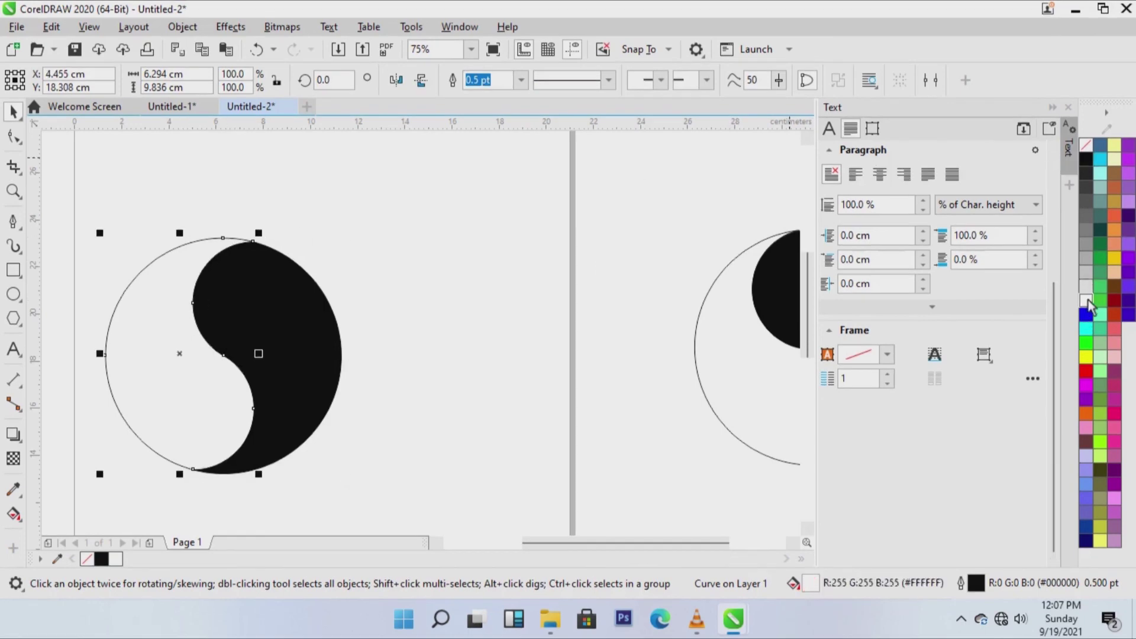
left_click(533, 276)
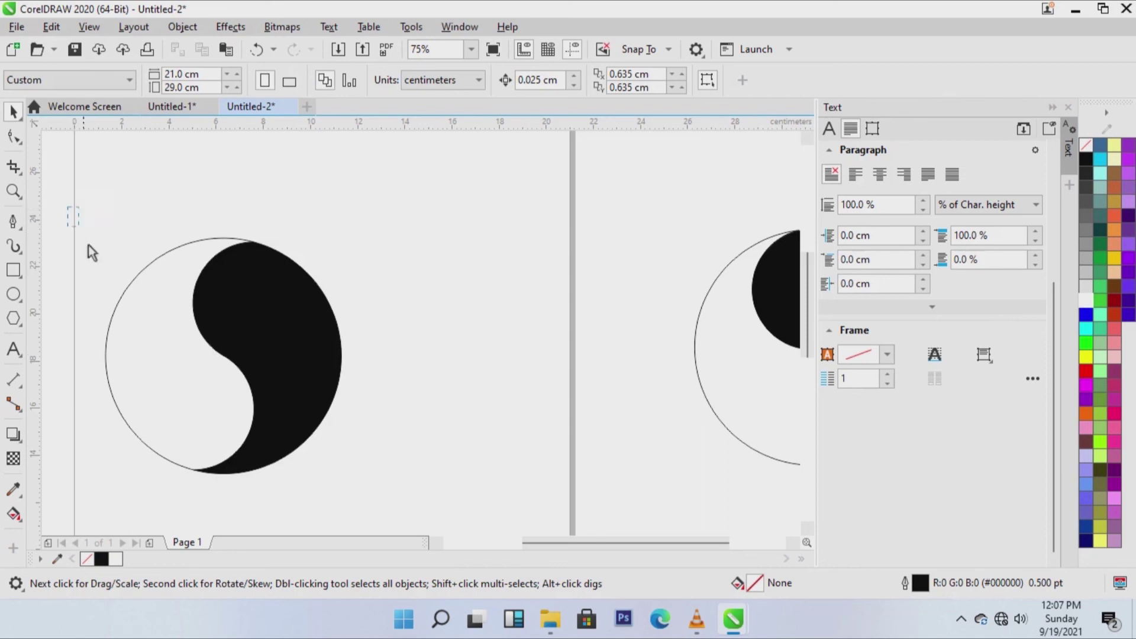
left_click_drag(423, 505, 362, 496)
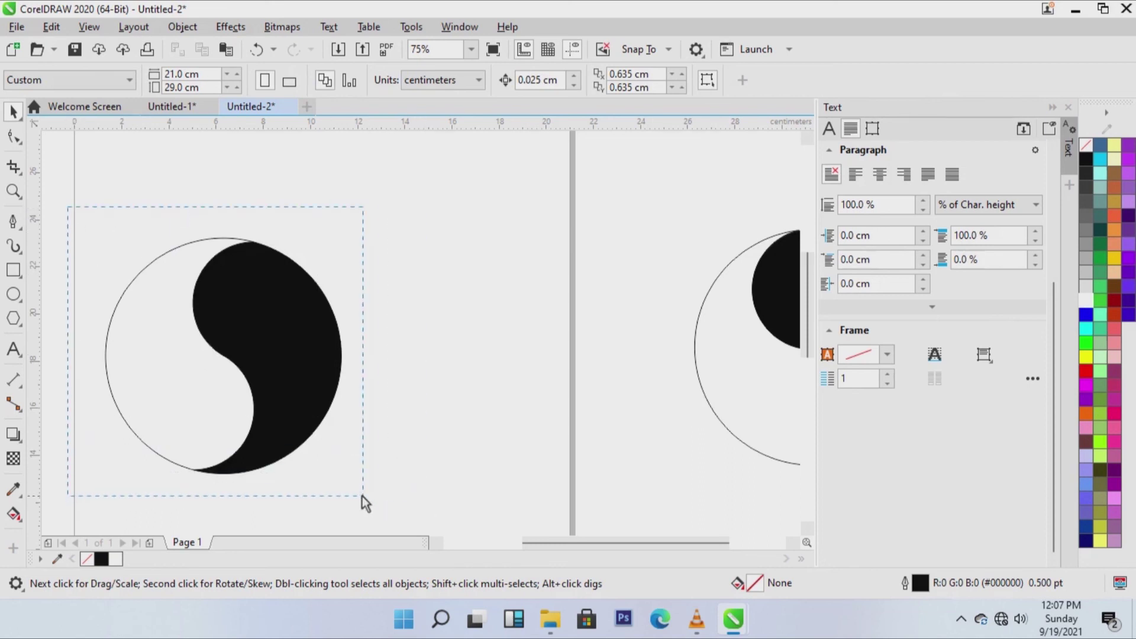
left_click(457, 330)
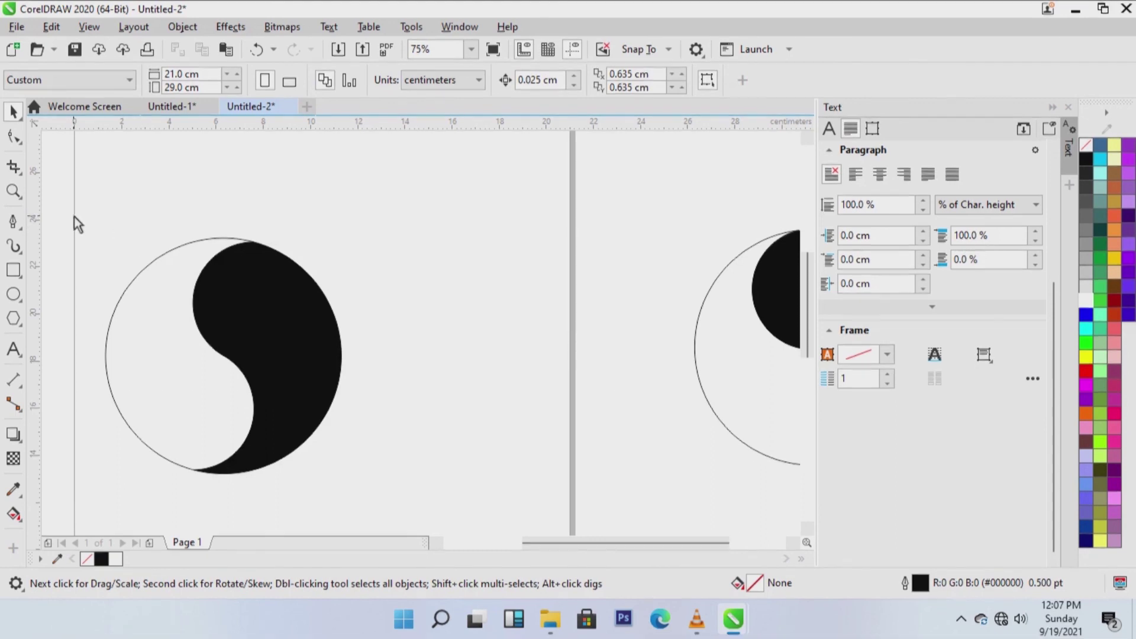
left_click_drag(69, 208, 424, 506)
left_click(457, 330)
left_click(697, 619)
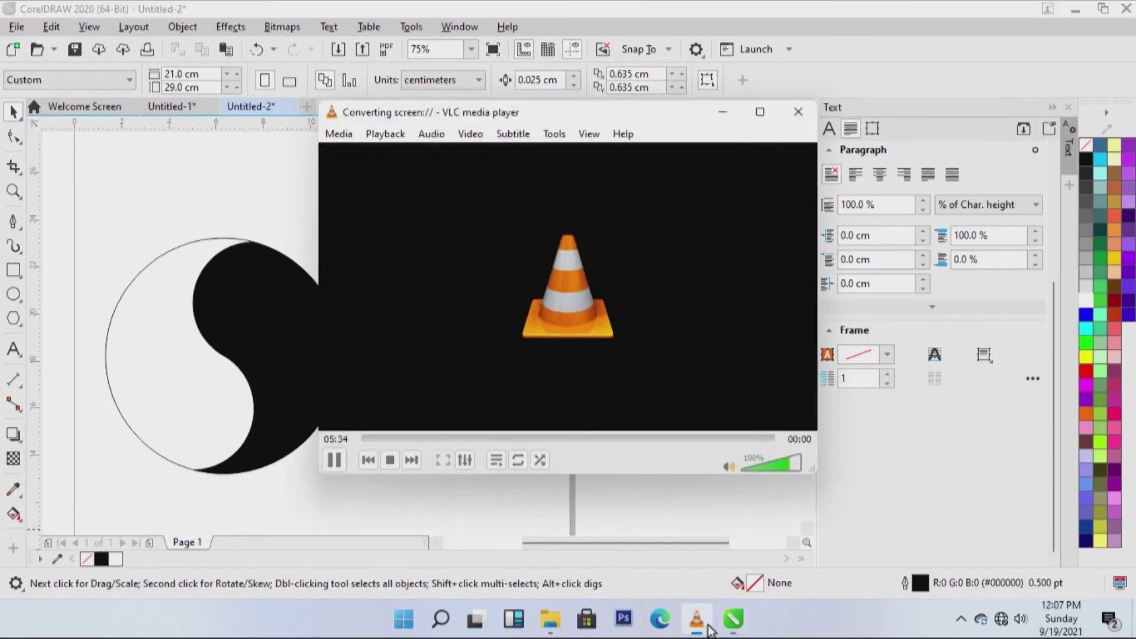